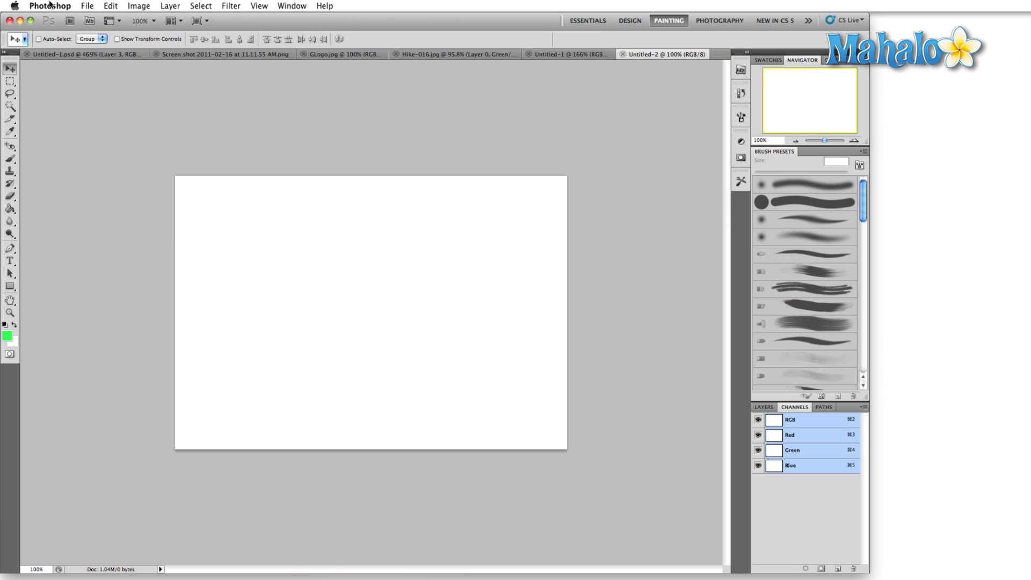
Step: Open the Photoshop application menu to reach the Preferences categories
click(49, 4)
Step: Glance at the Edit menu, dismiss the open menus, and open Preferences with Cmd+K
mouse_move(52, 47)
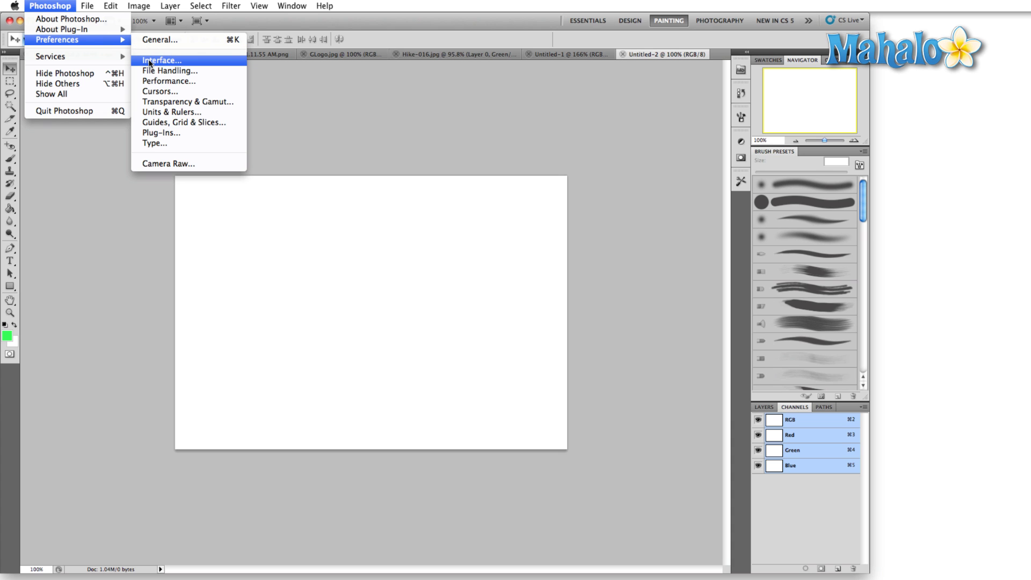
mouse_move(119, 4)
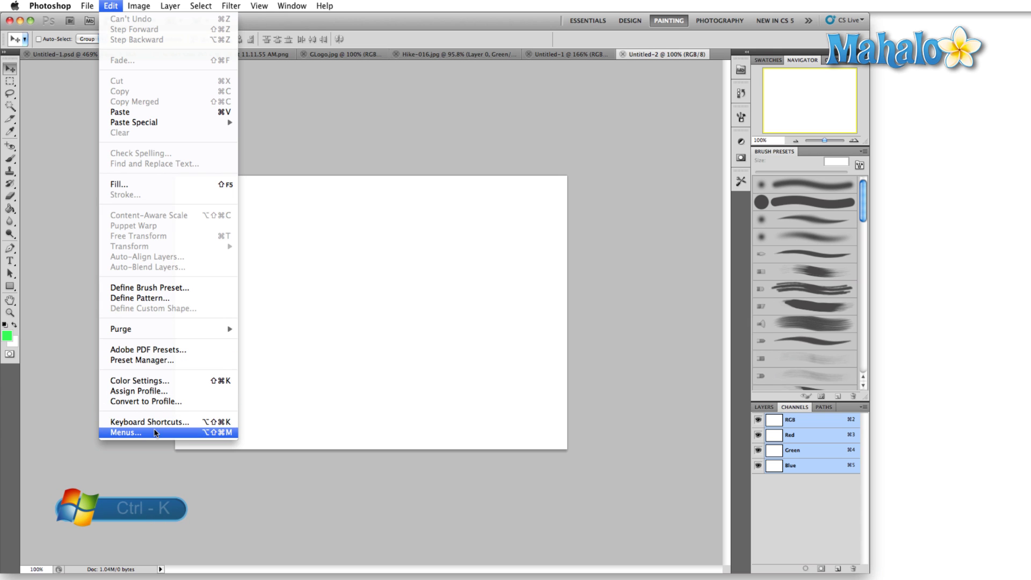
click(431, 115)
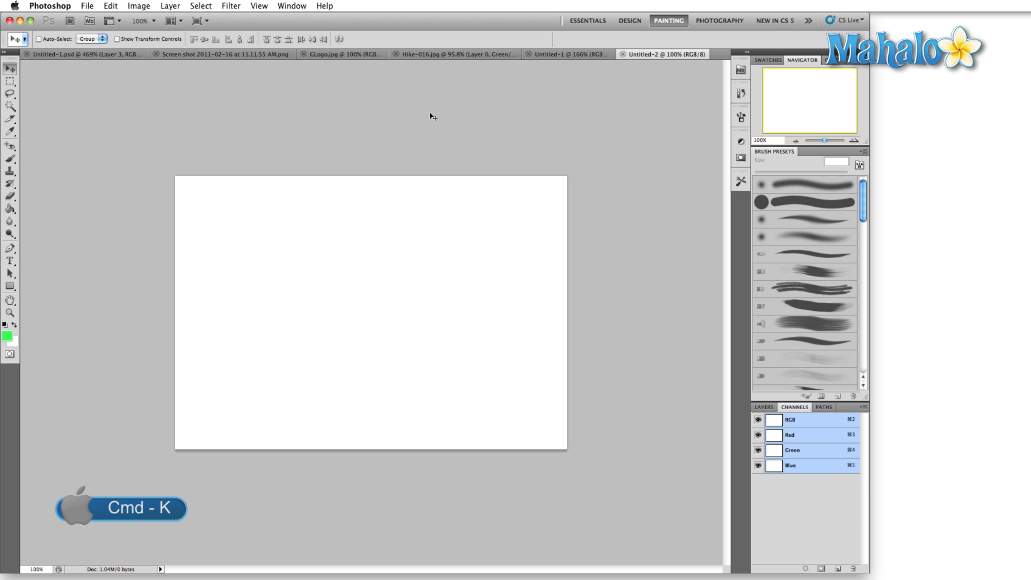
key(super+k)
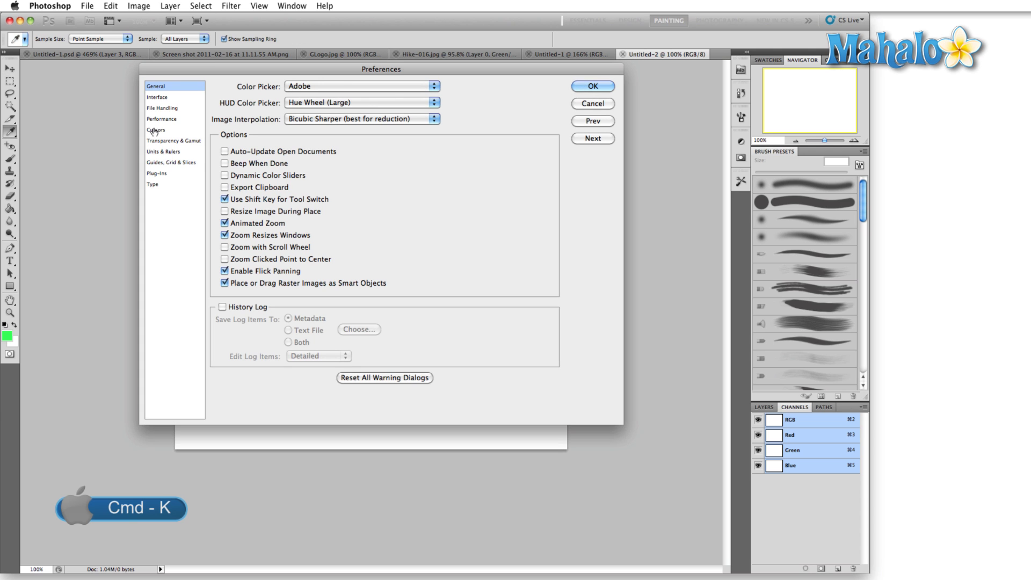
Step: Switch to the Interface preferences page and open the Standard Screen Mode color choices
click(162, 99)
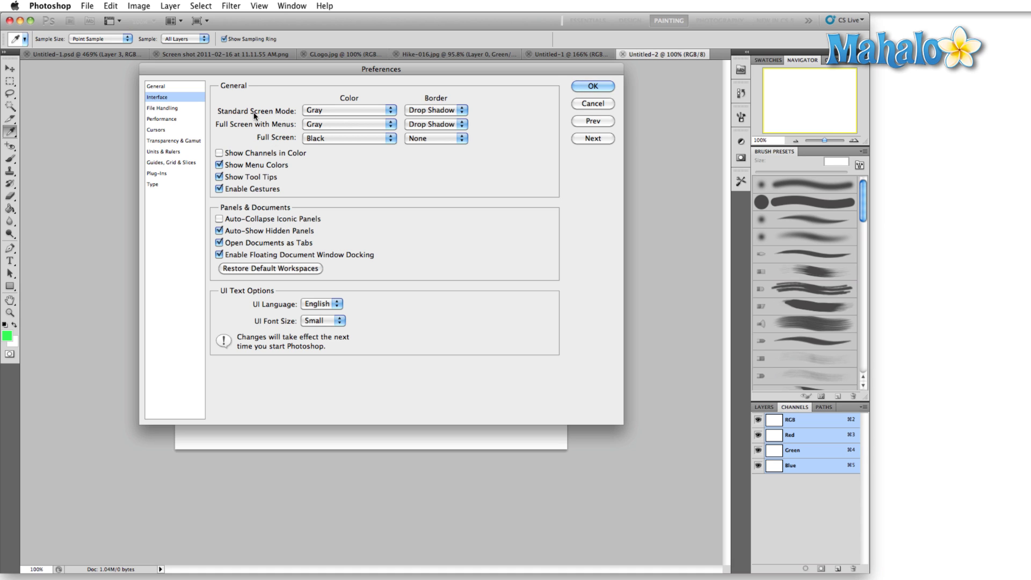
click(343, 114)
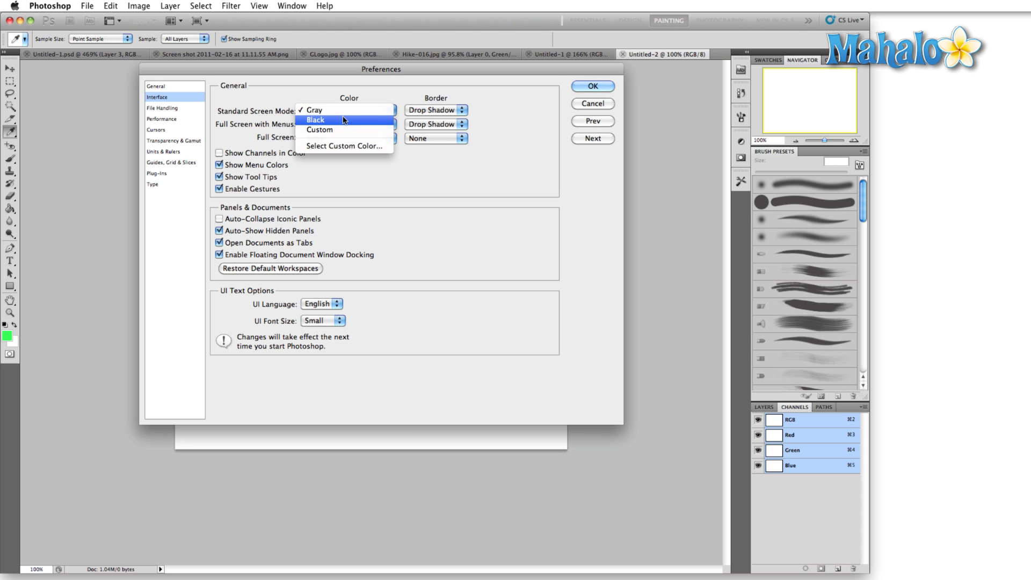
click(344, 120)
click(343, 111)
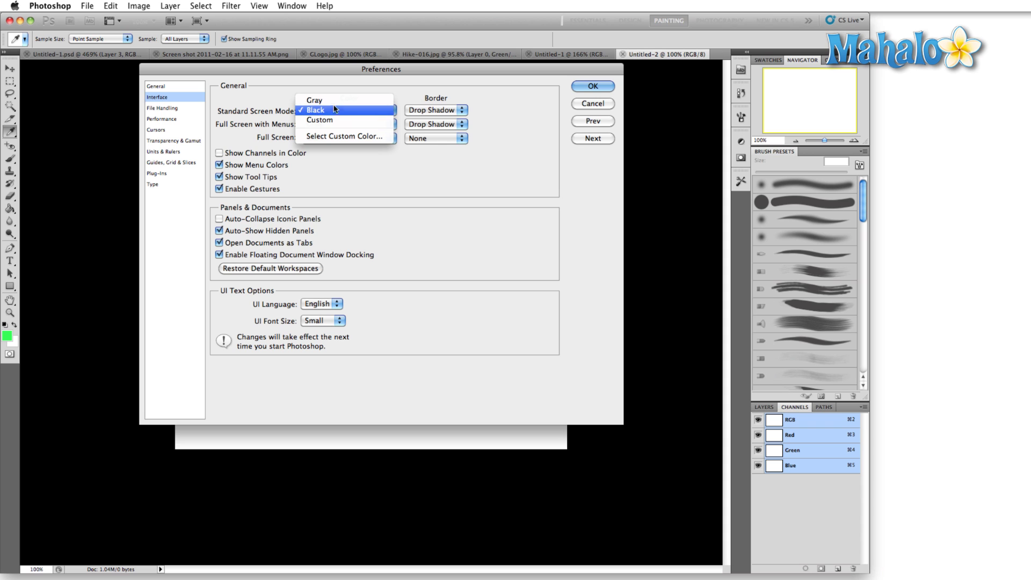
click(336, 120)
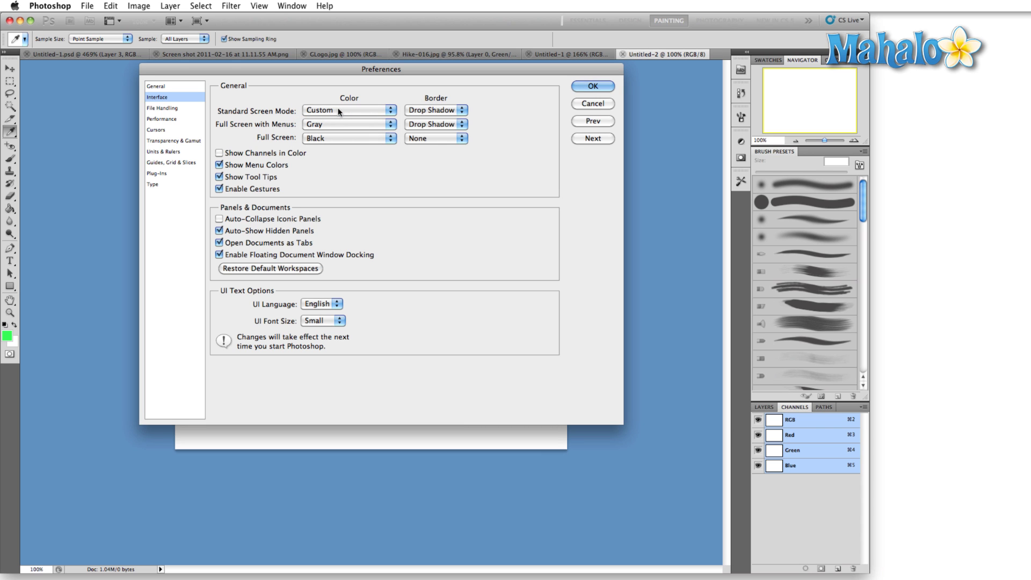
click(339, 111)
click(339, 130)
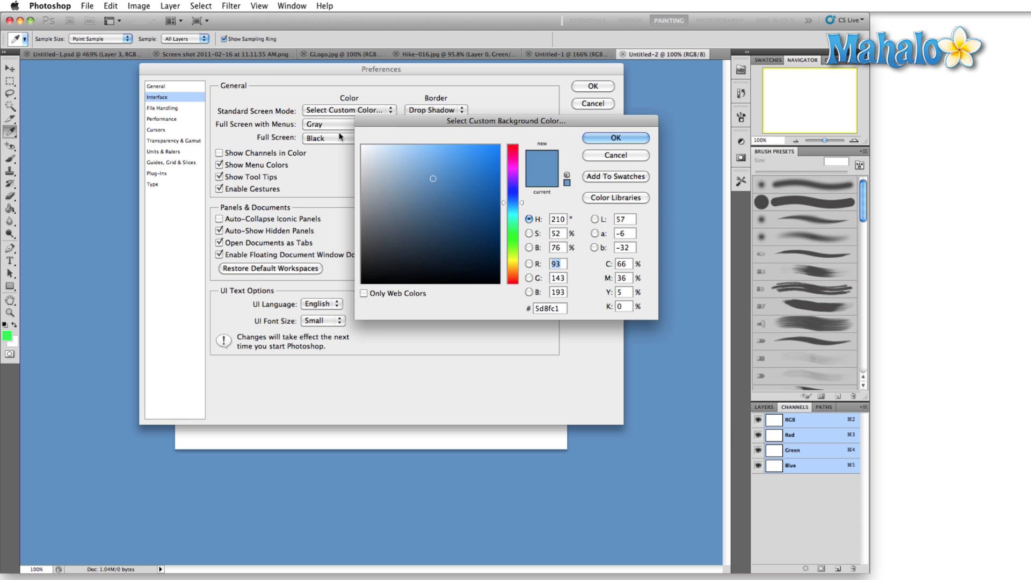
mouse_move(404, 187)
mouse_down()
mouse_move(395, 187)
mouse_move(393, 221)
mouse_move(383, 164)
mouse_move(431, 167)
mouse_up()
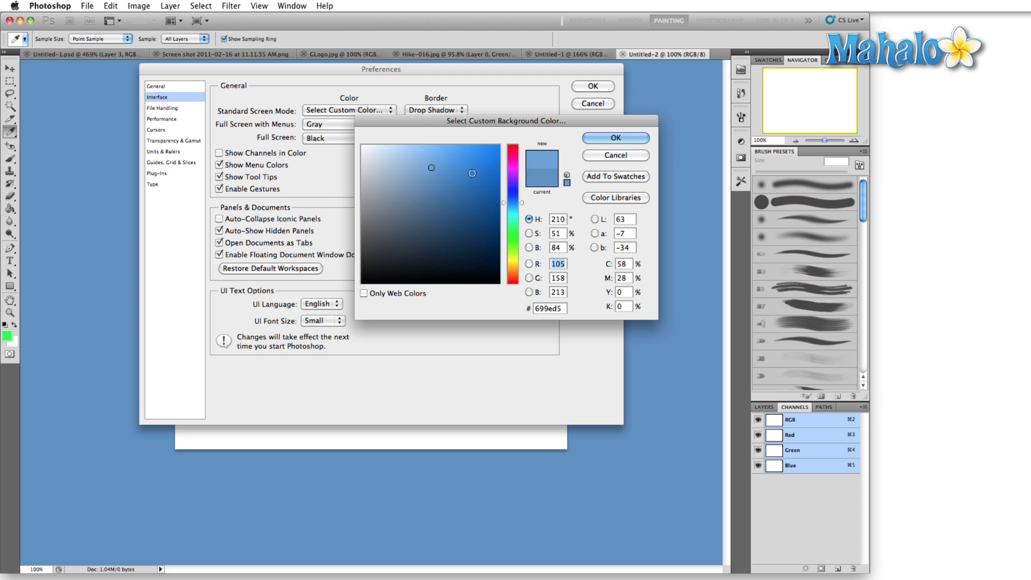
click(515, 171)
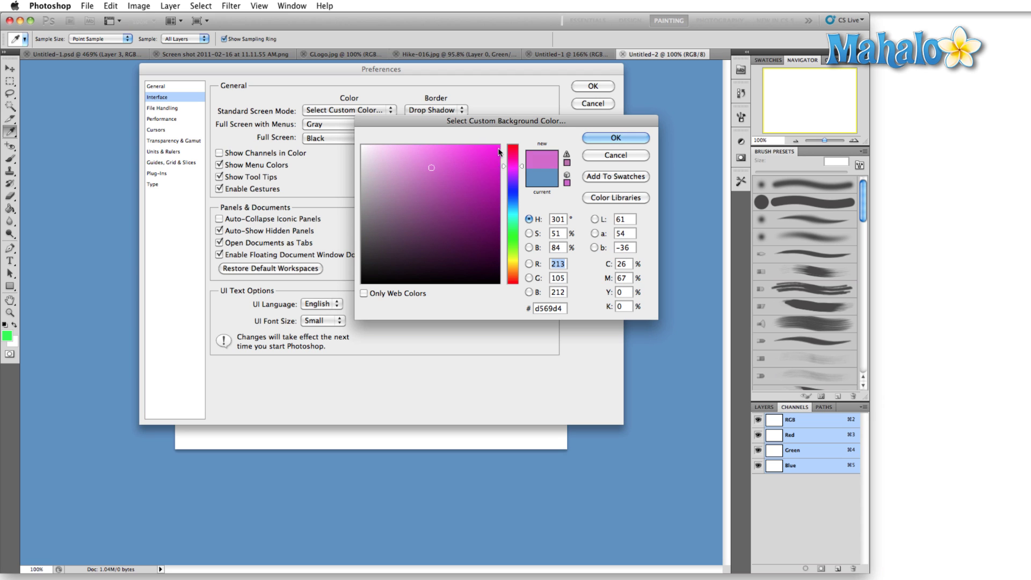
click(513, 170)
click(514, 171)
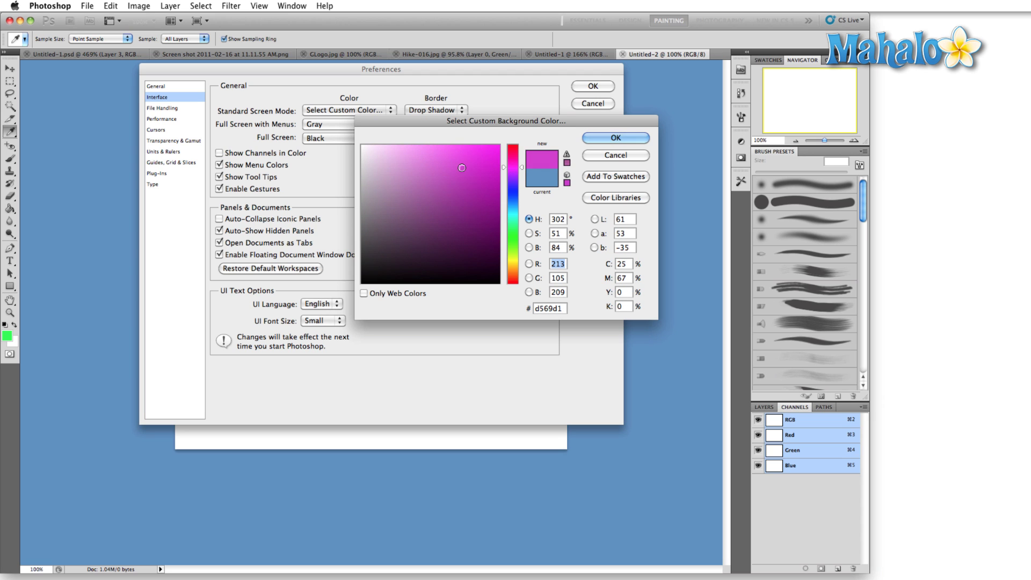
click(616, 138)
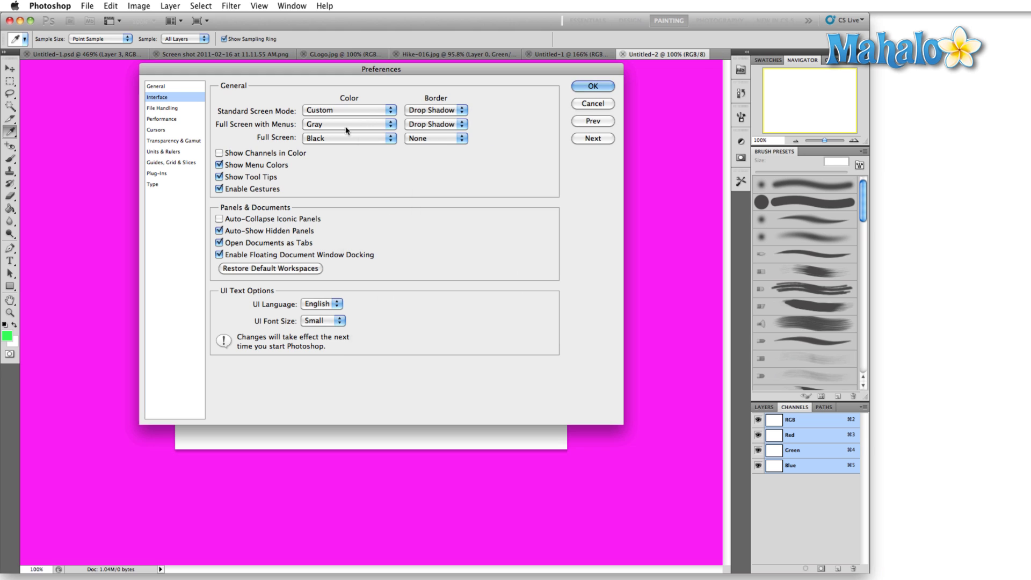
click(389, 111)
click(336, 95)
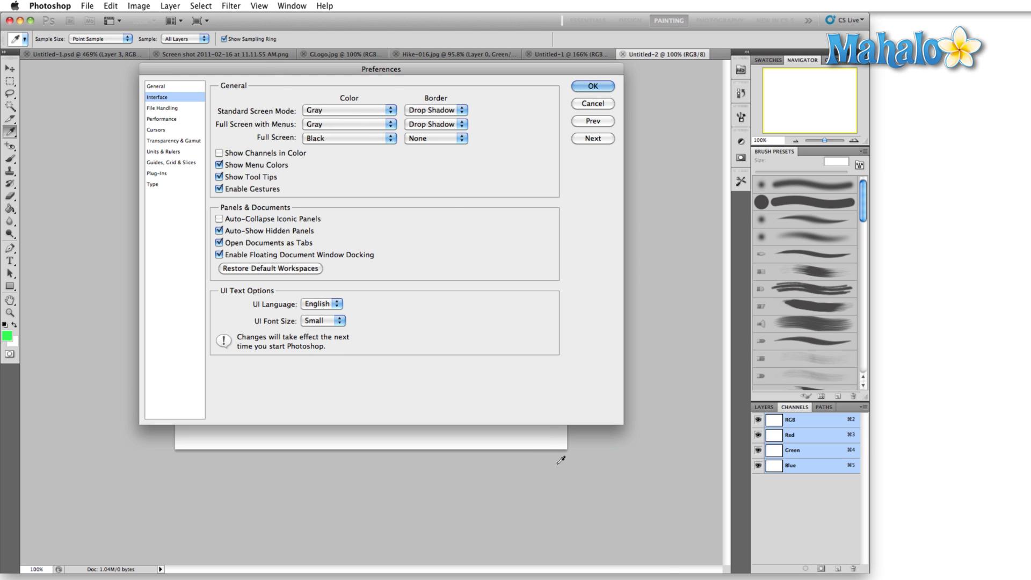
Step: Move the Preferences dialog aside, try the Line and None standard screen borders, then restore Drop Shadow
drag(304, 72, 595, 59)
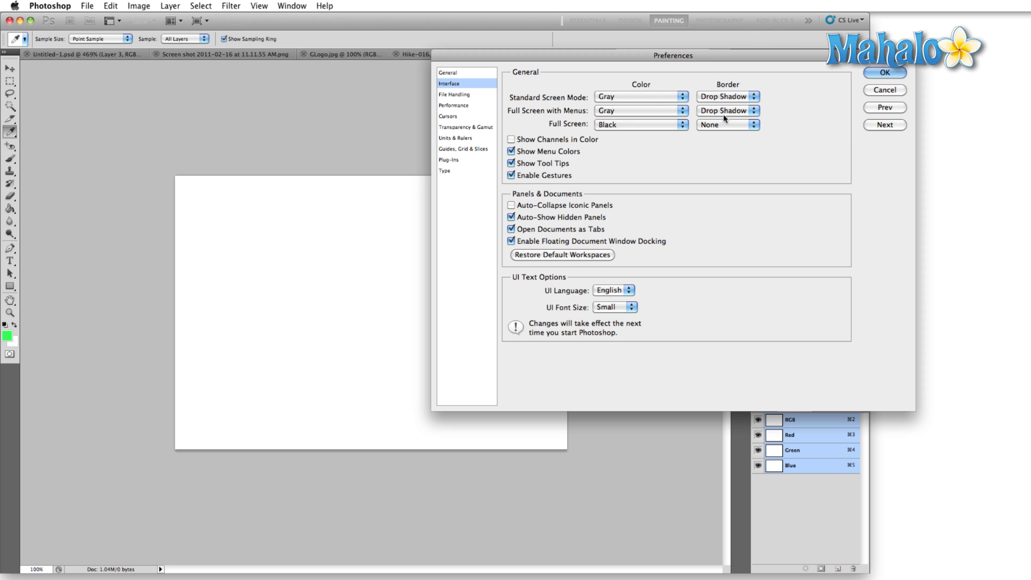
click(755, 96)
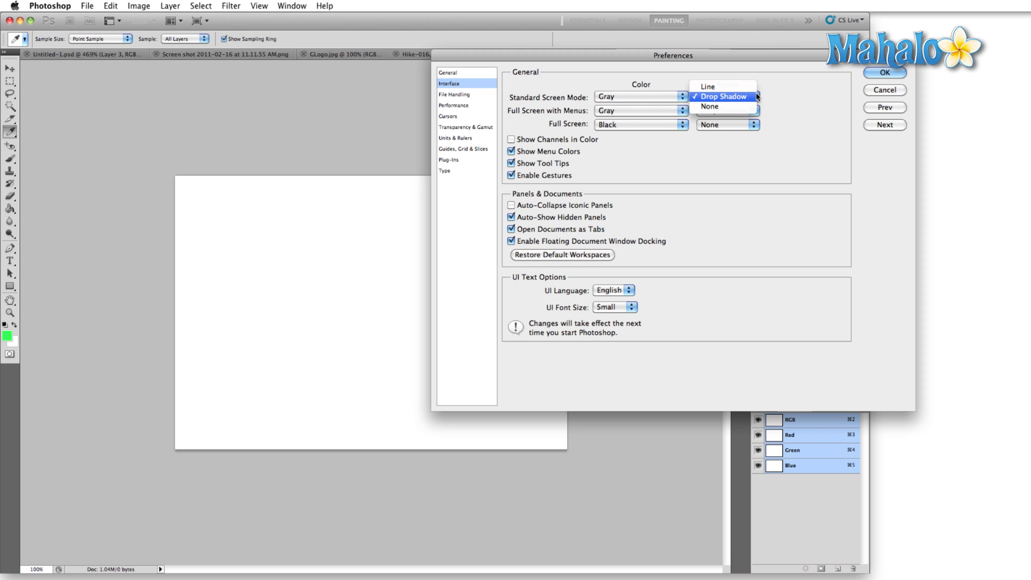
click(734, 87)
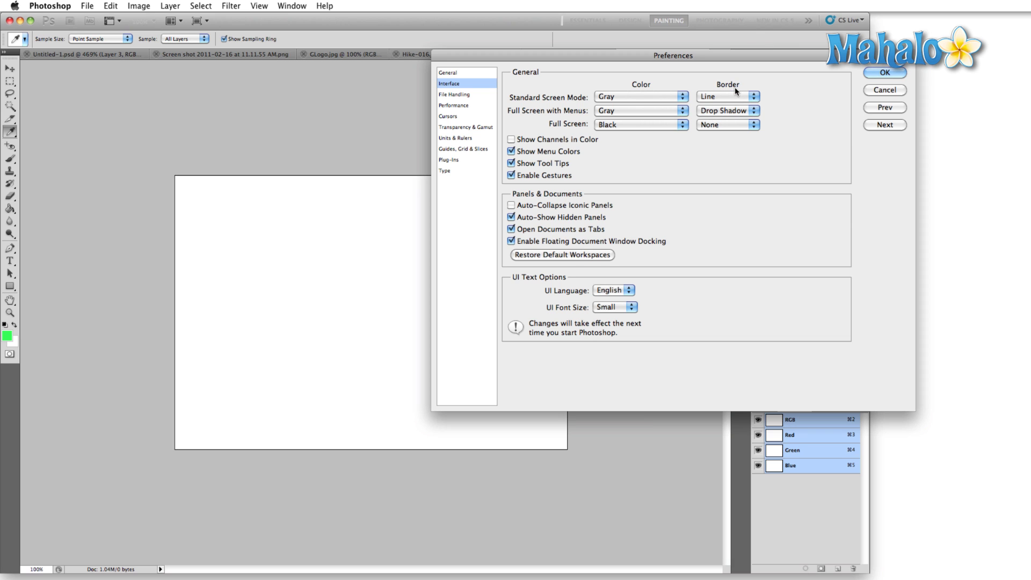
click(733, 95)
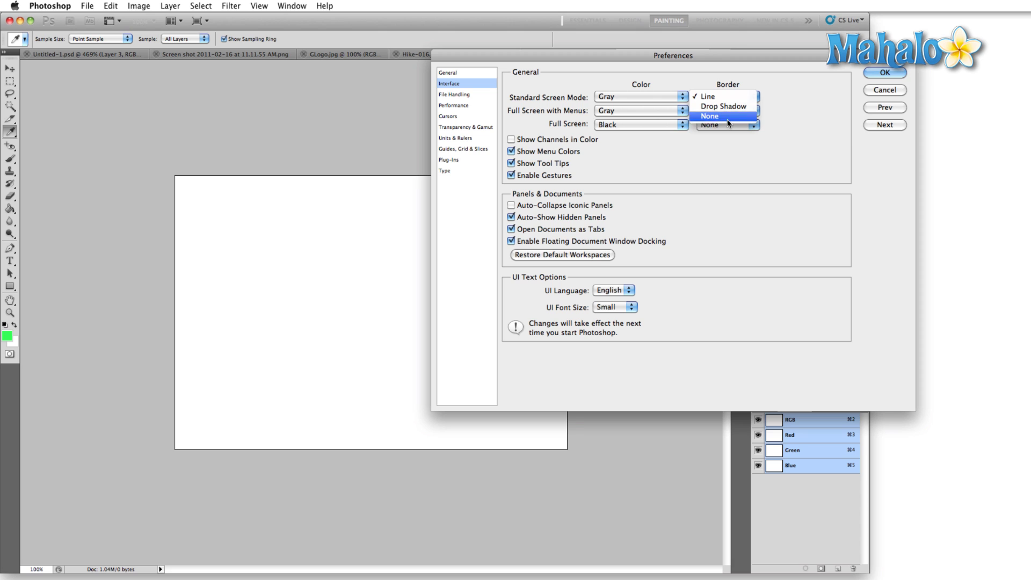
click(727, 119)
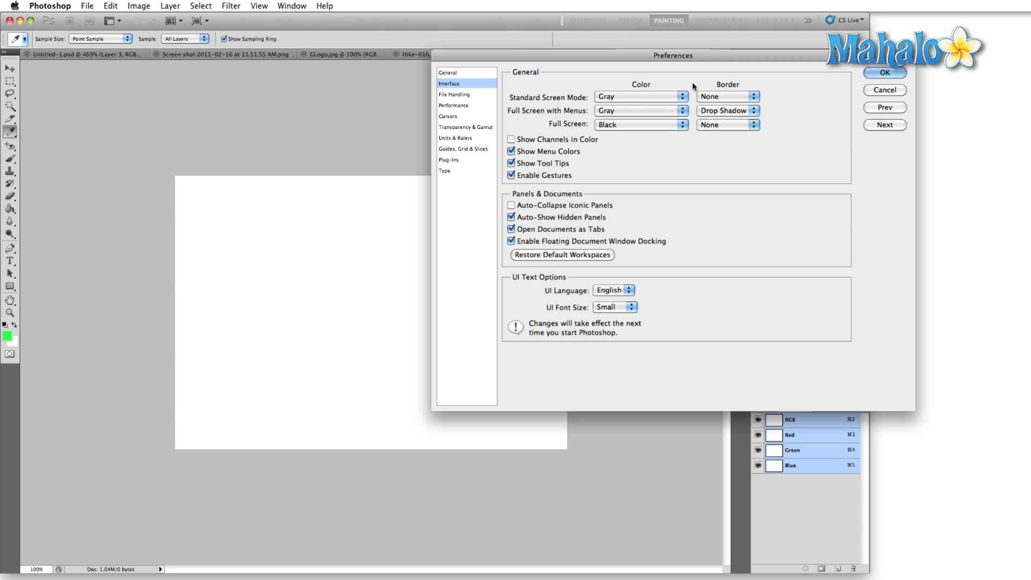
click(719, 96)
click(720, 87)
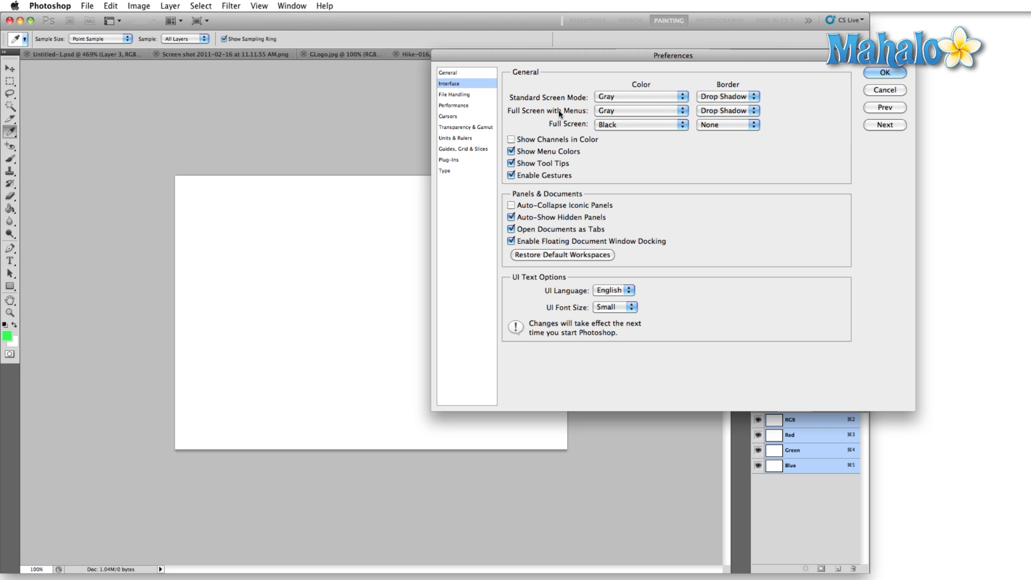
Step: Try Black for the Full Screen with Menus color, then set it back to Gray
click(670, 111)
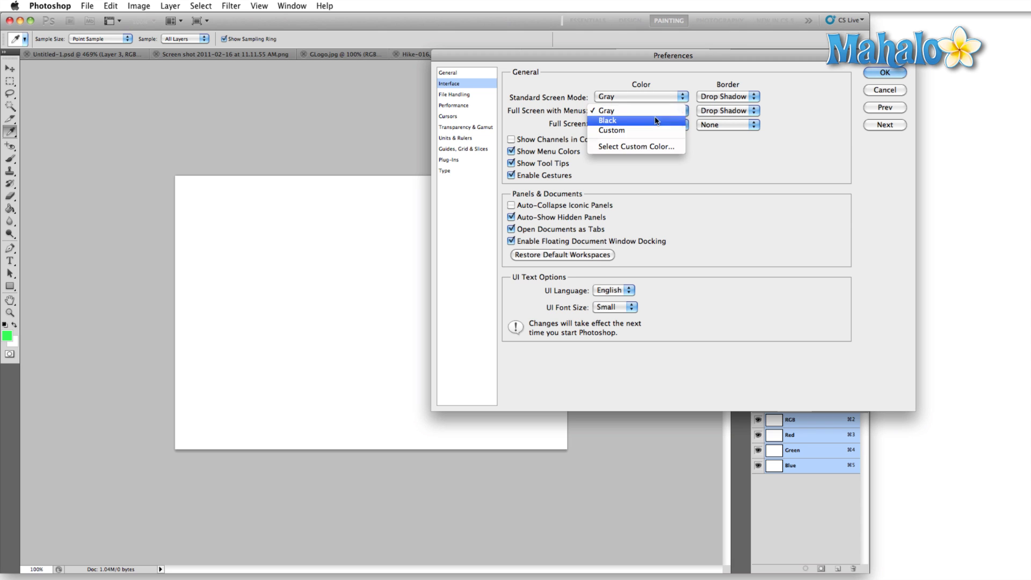
click(658, 120)
click(640, 112)
click(633, 102)
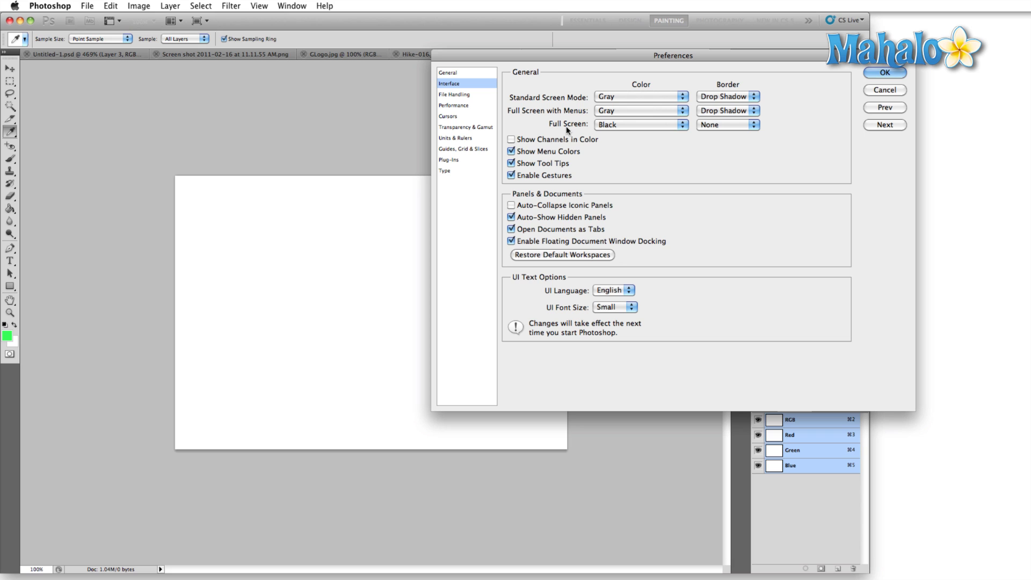
Step: Keep the Full Screen border set to None
click(728, 125)
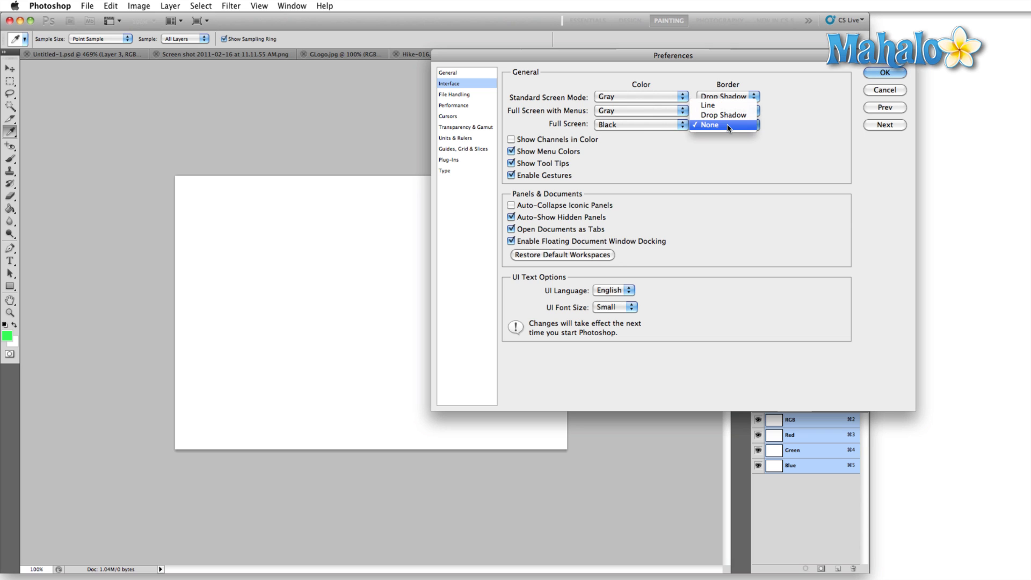
click(725, 125)
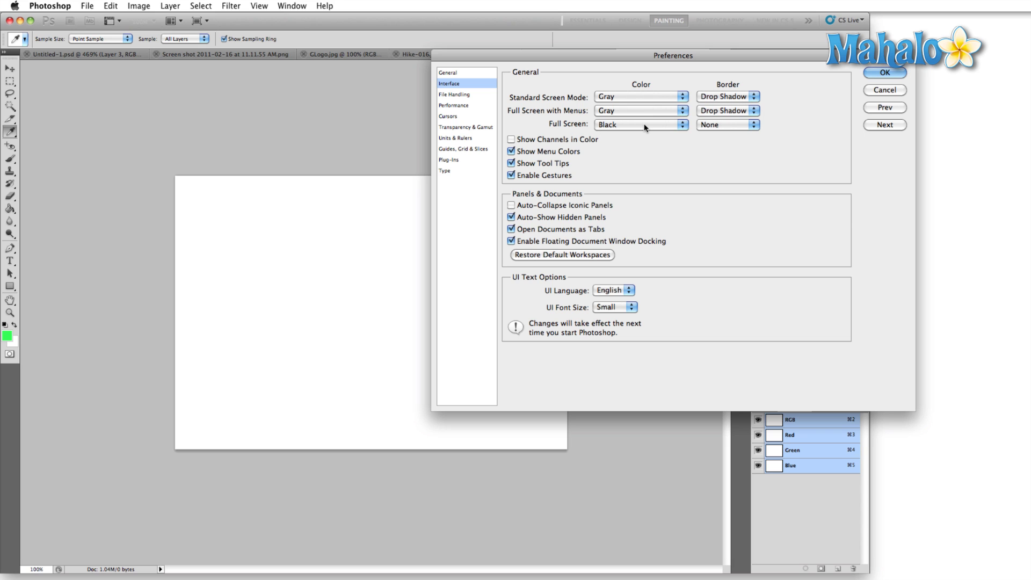
click(730, 130)
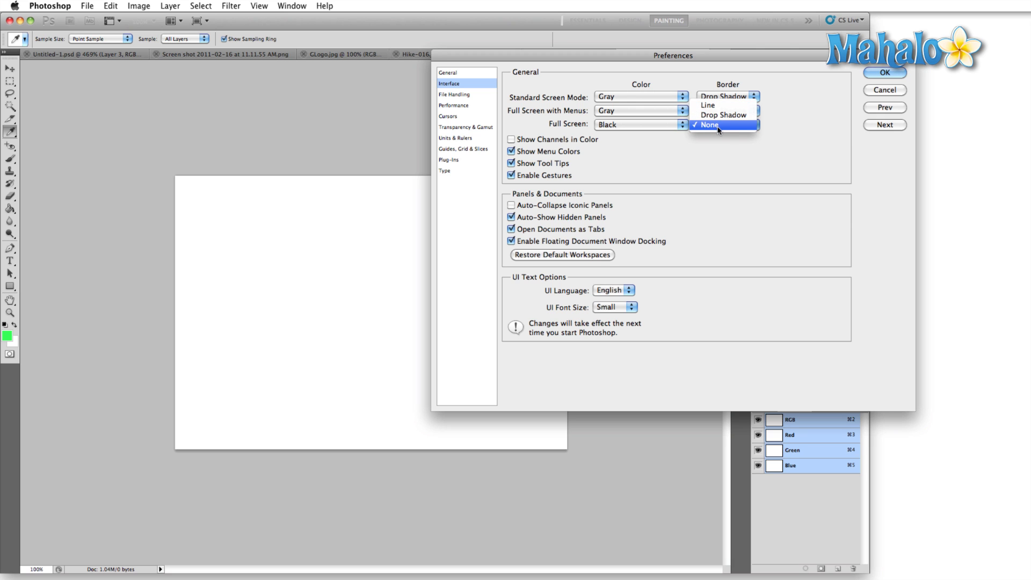
click(720, 126)
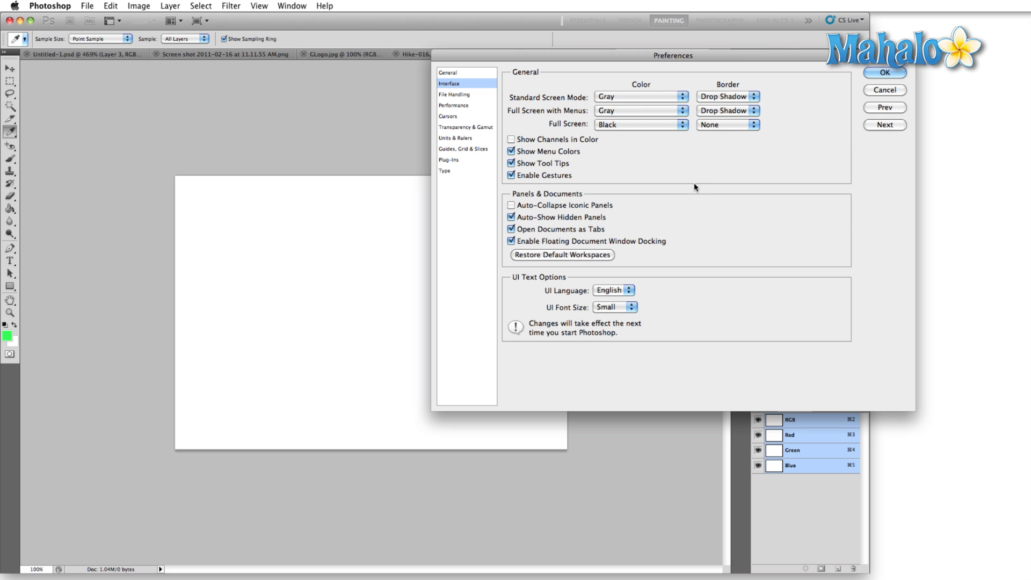
drag(679, 58, 365, 81)
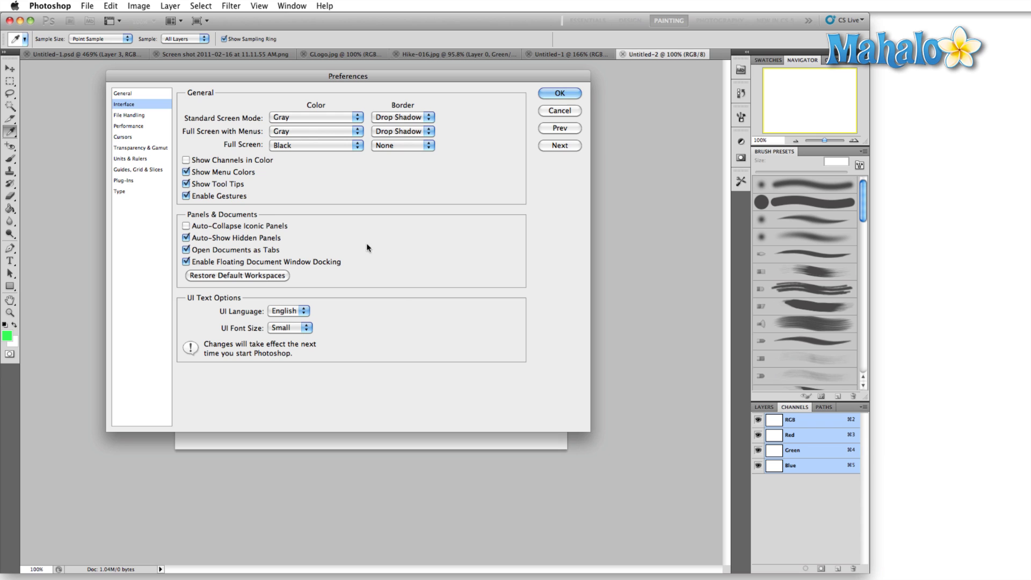
click(186, 161)
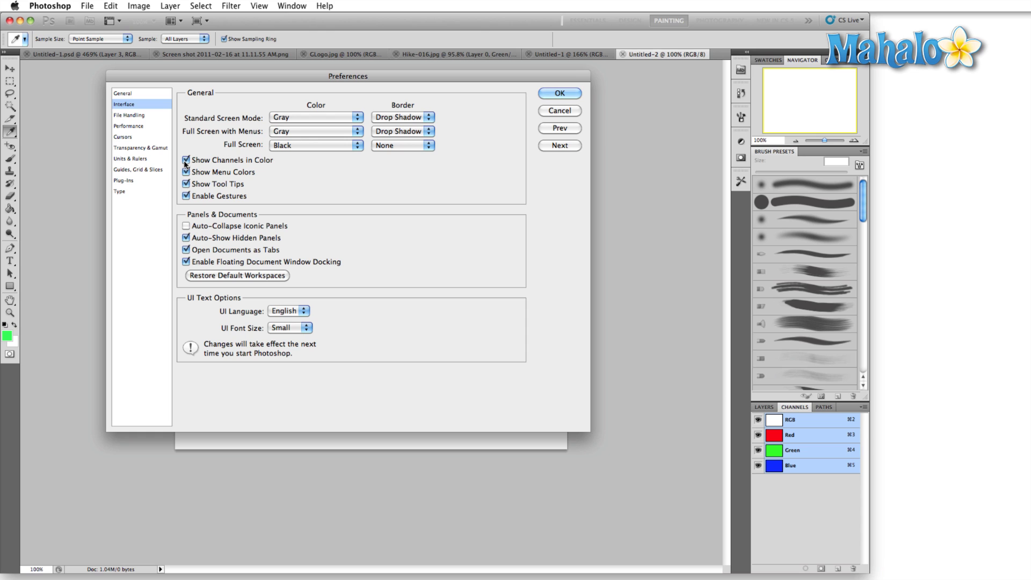
click(185, 162)
click(186, 162)
click(185, 162)
click(185, 162)
click(185, 162)
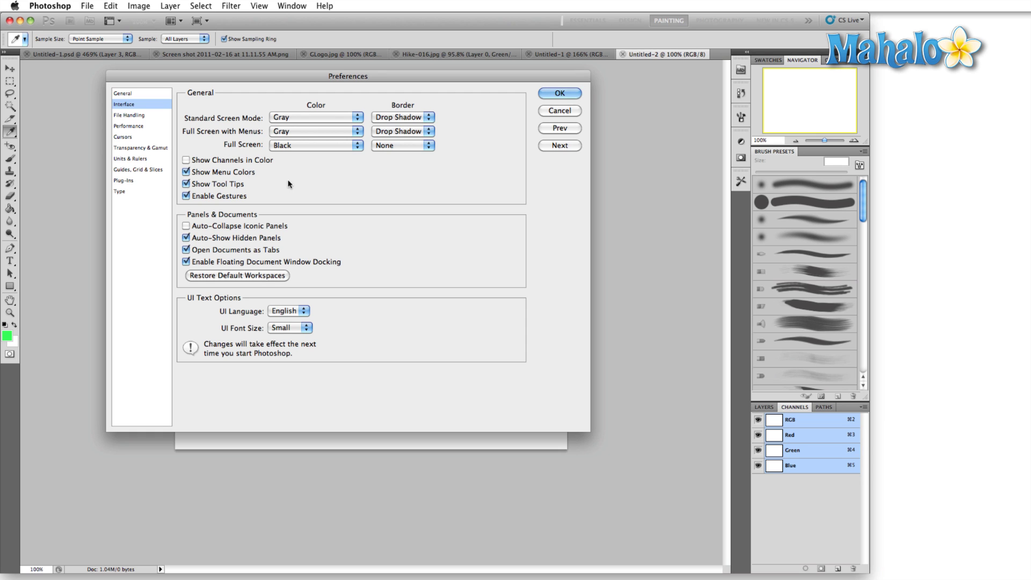
Step: Apply the preferences and inspect the red-tinted commands in the Select menu
click(560, 94)
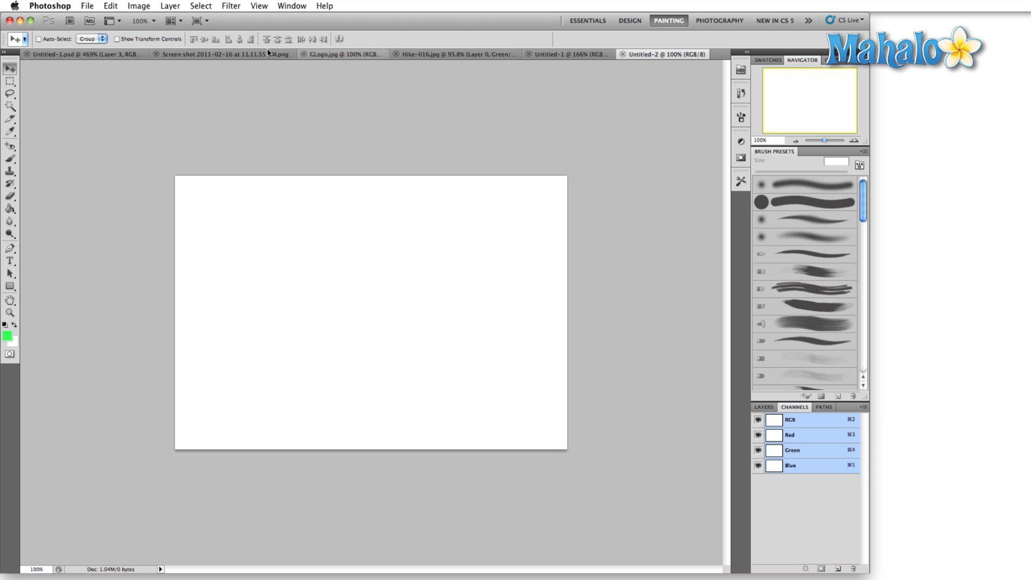
click(201, 6)
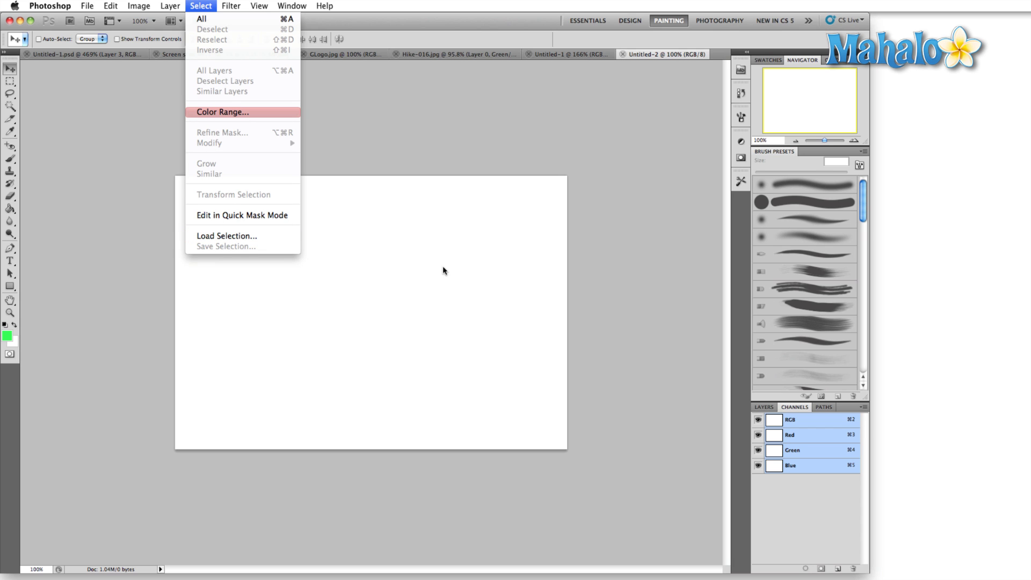
click(396, 145)
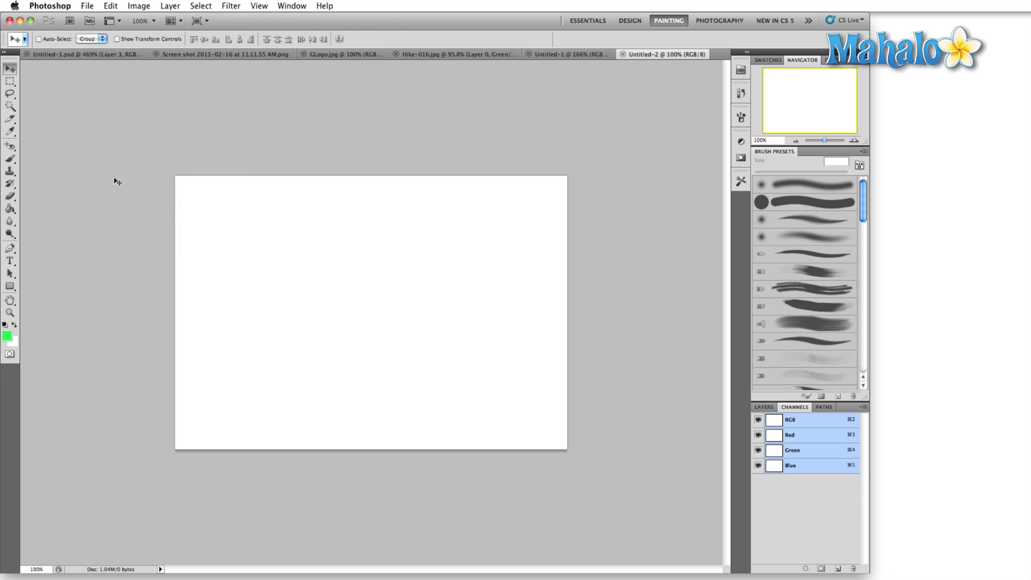
click(201, 6)
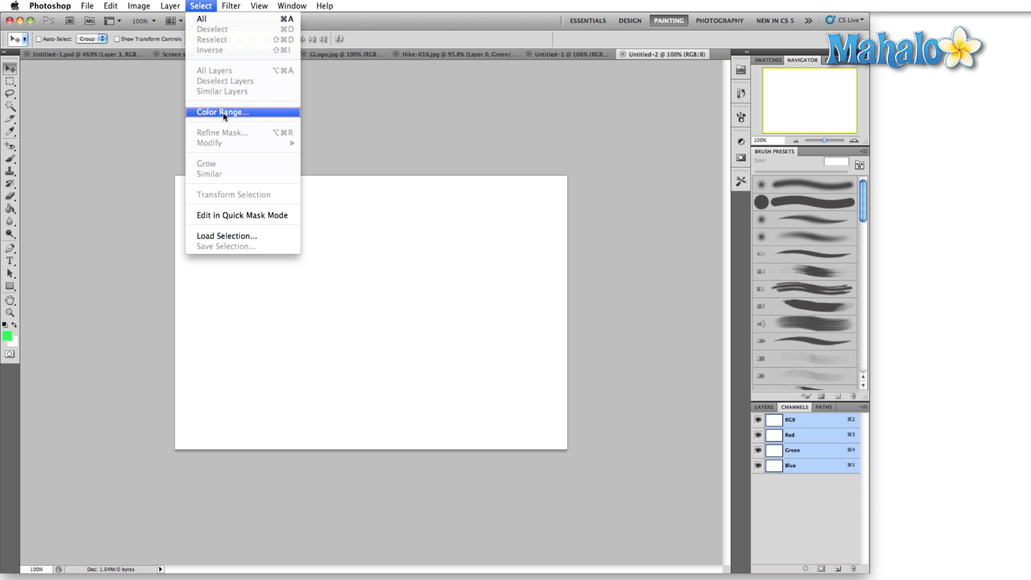
click(480, 155)
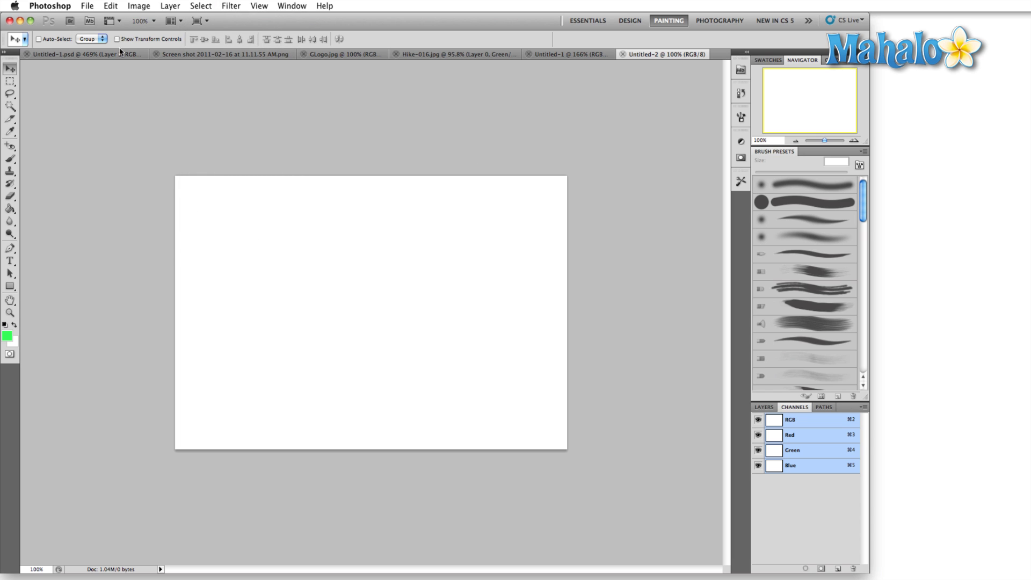
Step: Uncheck Show Menu Colors in Interface preferences and confirm the Select menu is untinted
click(50, 6)
click(156, 49)
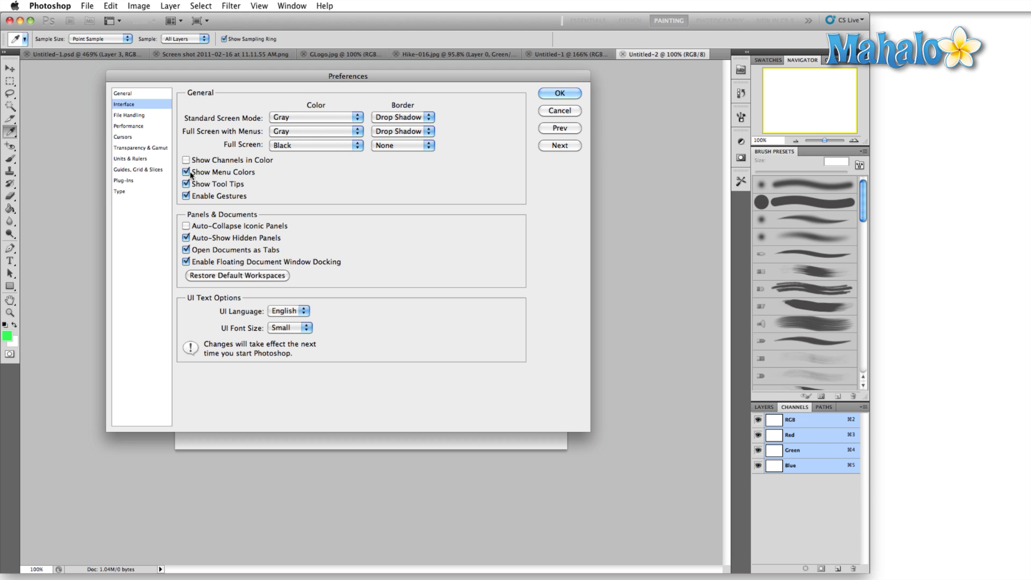
click(186, 172)
click(559, 93)
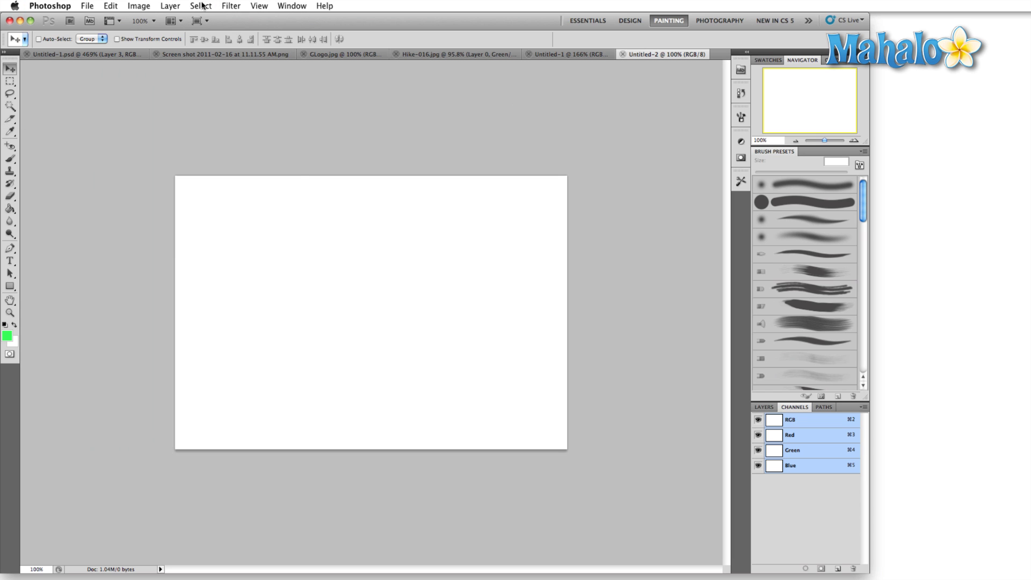
click(202, 6)
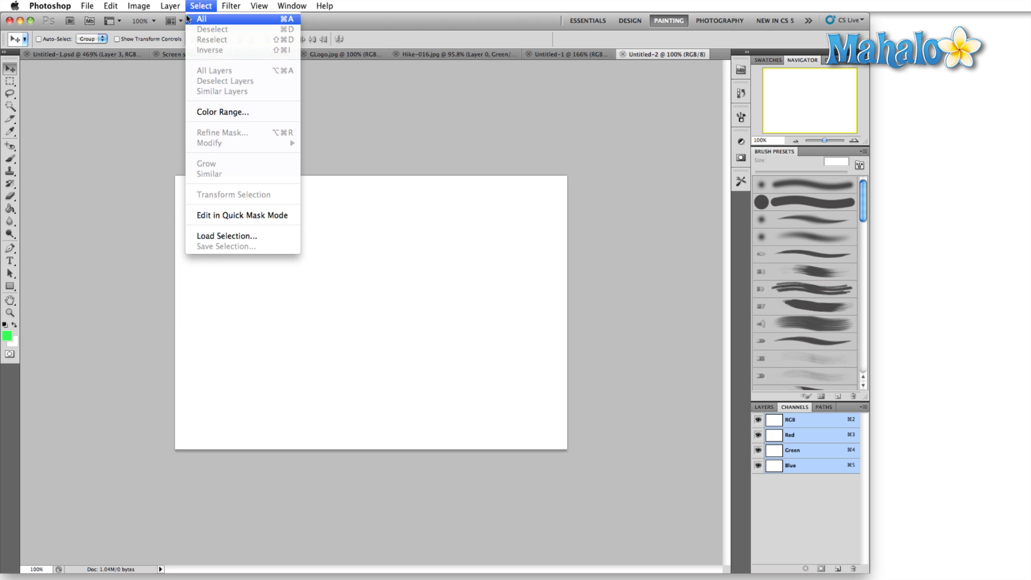
Step: Reopen the Interface preferences and turn Show Menu Colors back on
mouse_move(69, 6)
mouse_move(72, 43)
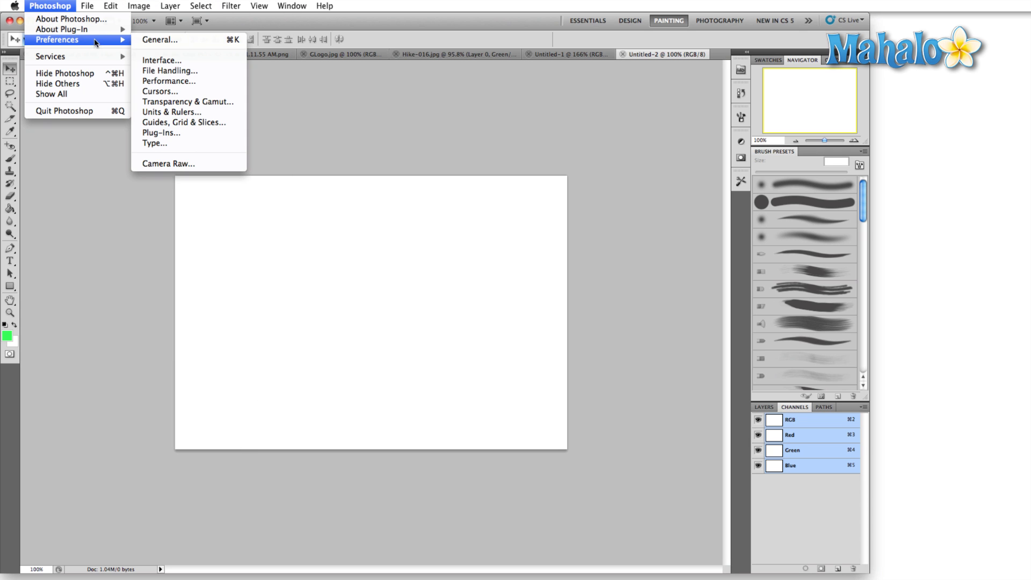
click(161, 61)
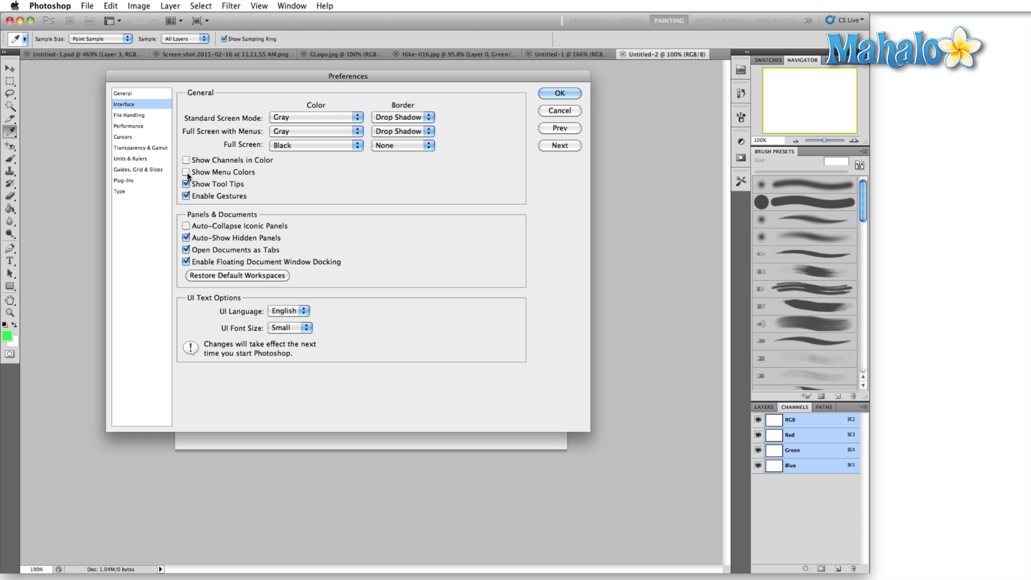
click(186, 172)
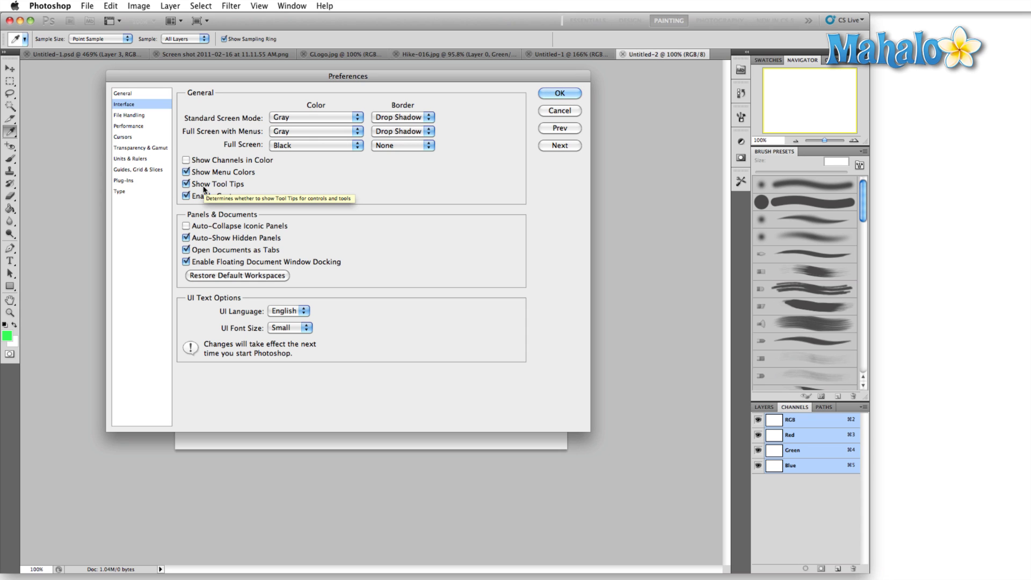
Step: Review Show Tool Tips, uncheck Enable Gestures, and check Auto-Collapse Iconic Panels
click(203, 186)
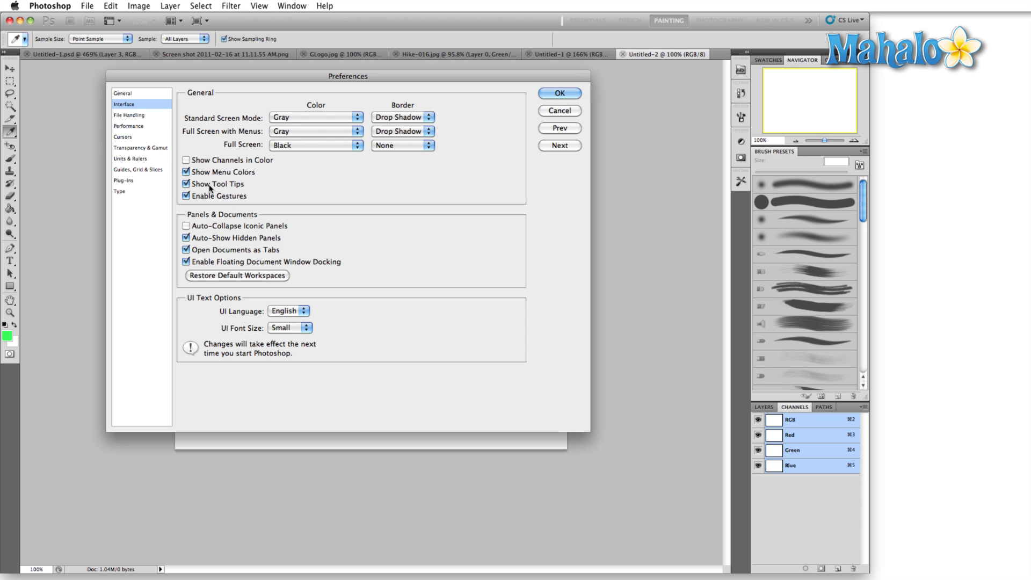
mouse_move(209, 189)
click(187, 197)
click(186, 226)
Step: Apply the preferences, then expand the Brush panel twice and watch it auto-collapse when clicking the canvas
click(558, 94)
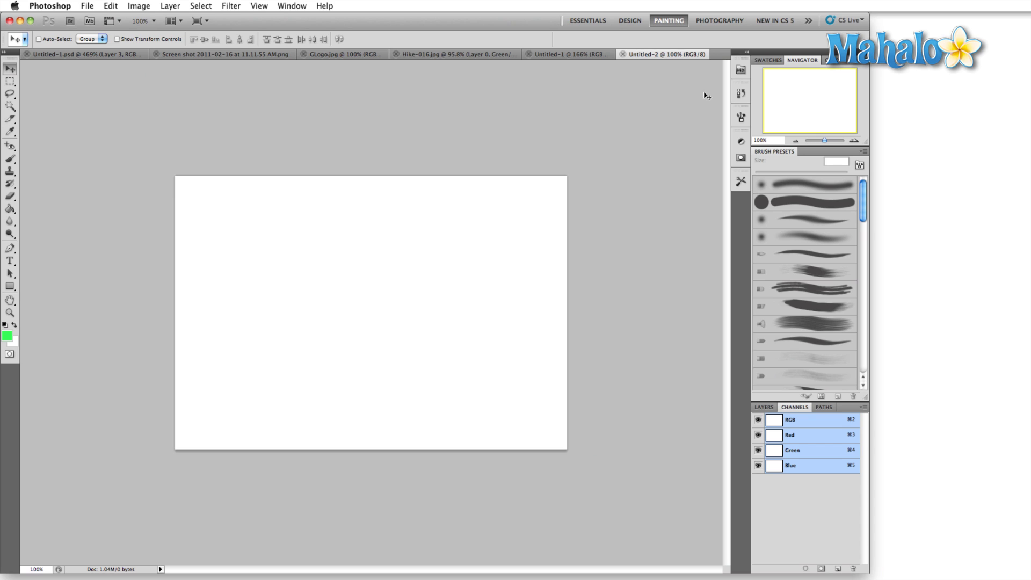
click(741, 117)
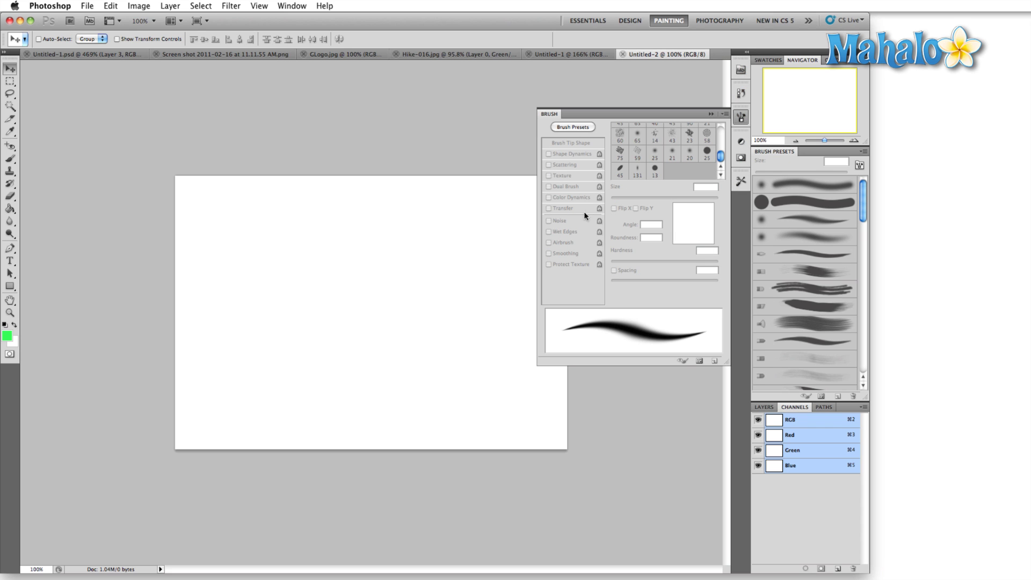
click(425, 219)
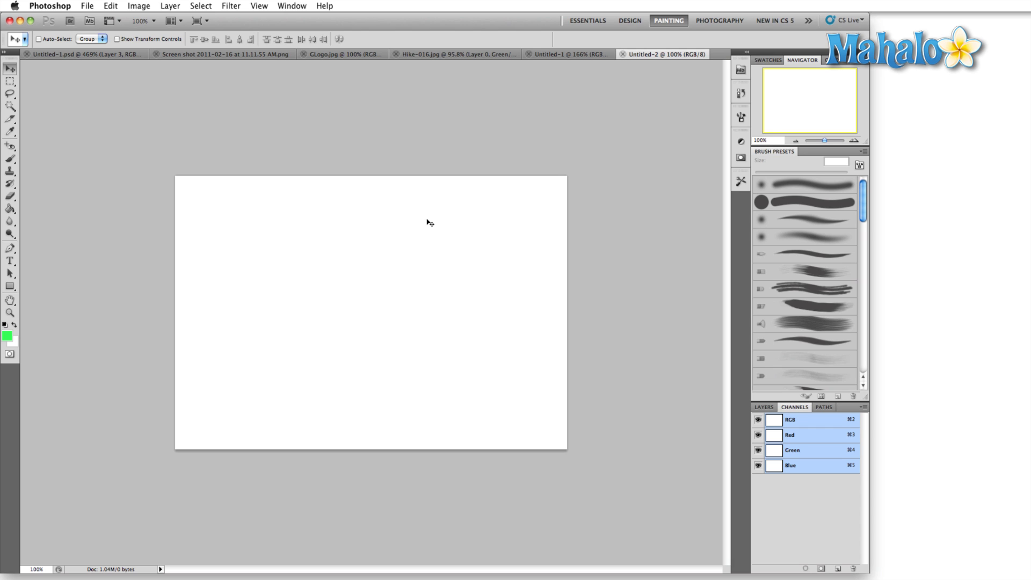
click(741, 118)
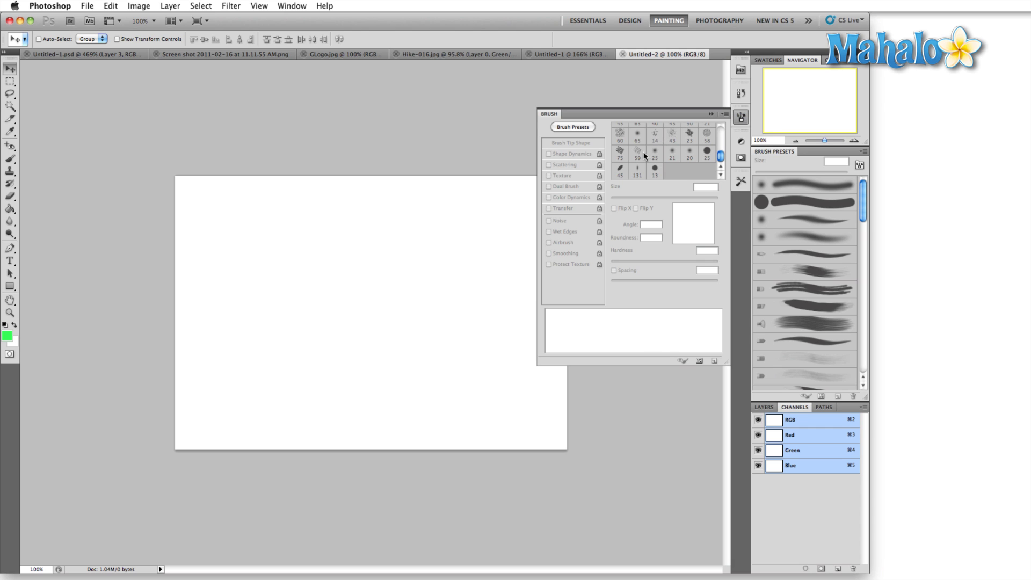
click(458, 128)
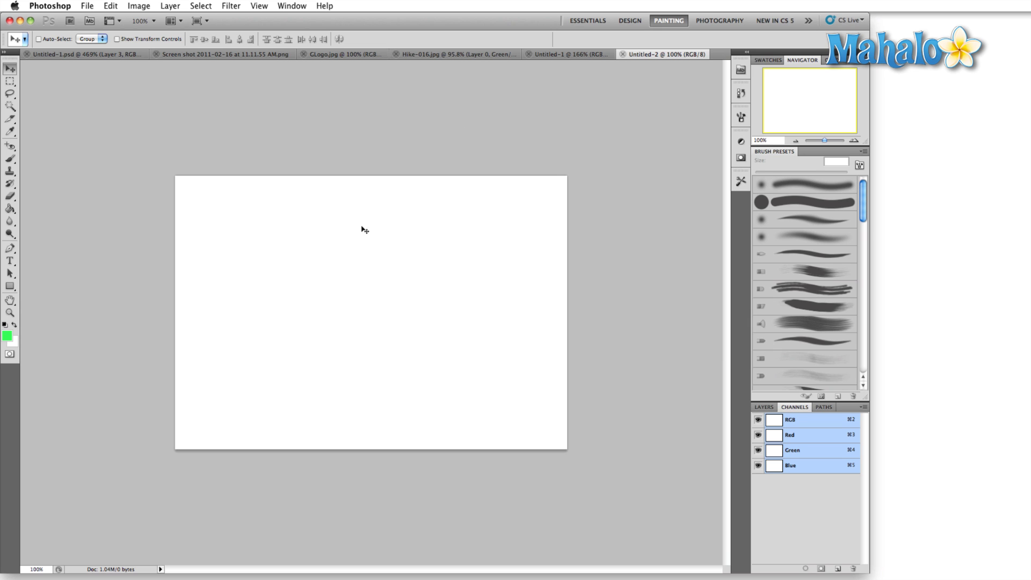
click(65, 6)
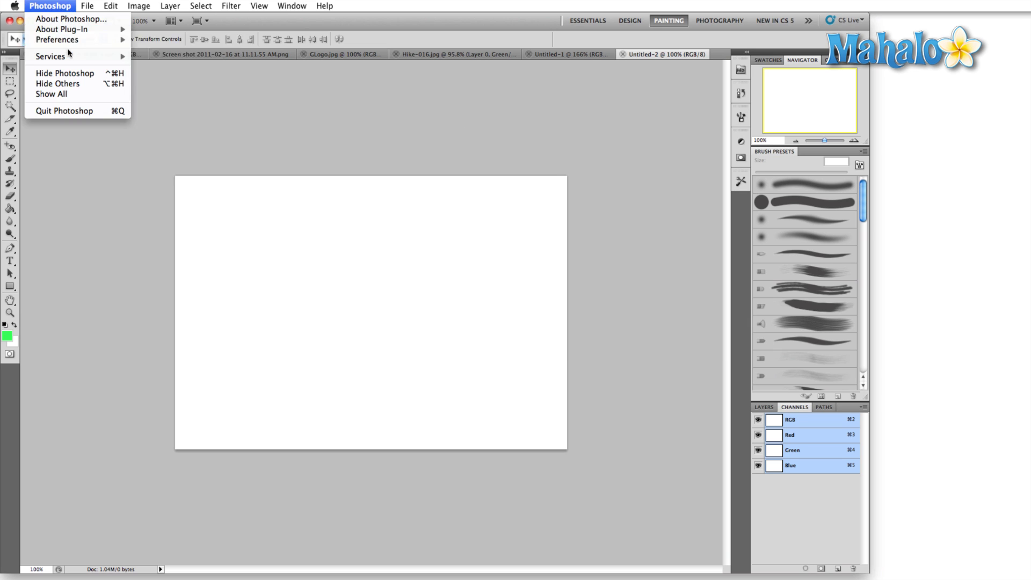
Step: Uncheck Auto-Collapse Iconic Panels in the Interface preferences and apply the change
mouse_move(69, 42)
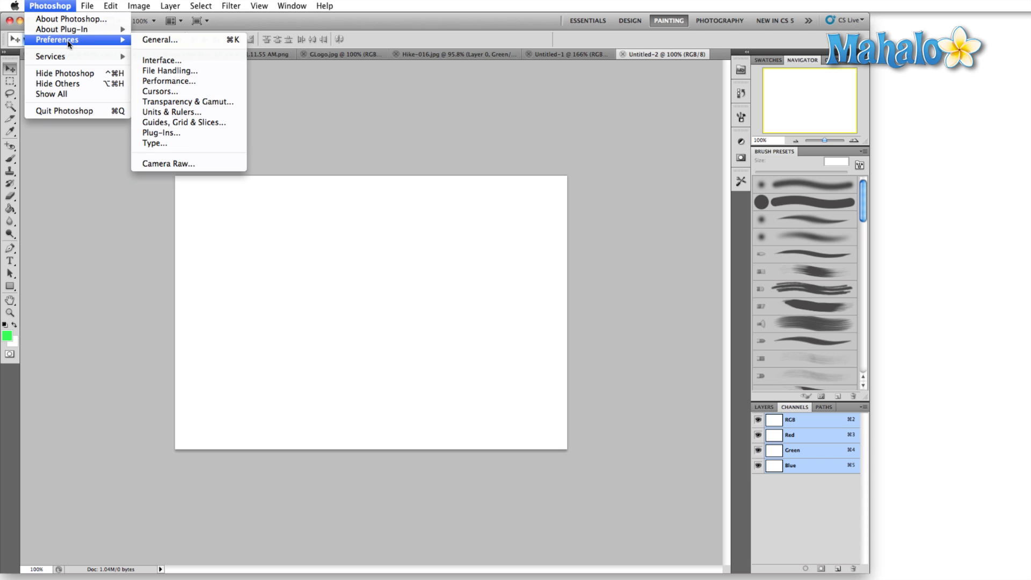
click(161, 61)
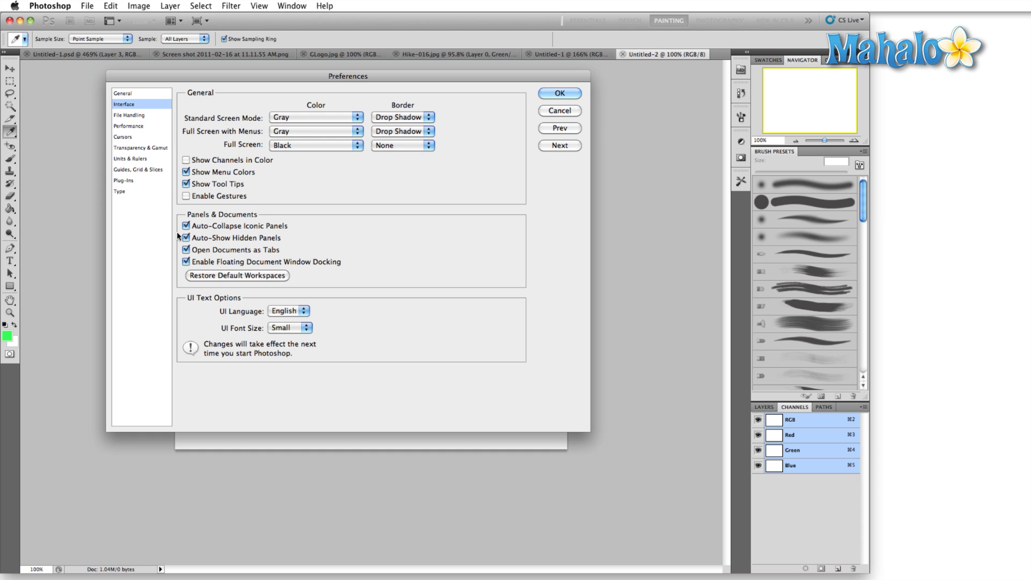
click(217, 226)
click(558, 93)
key(v)
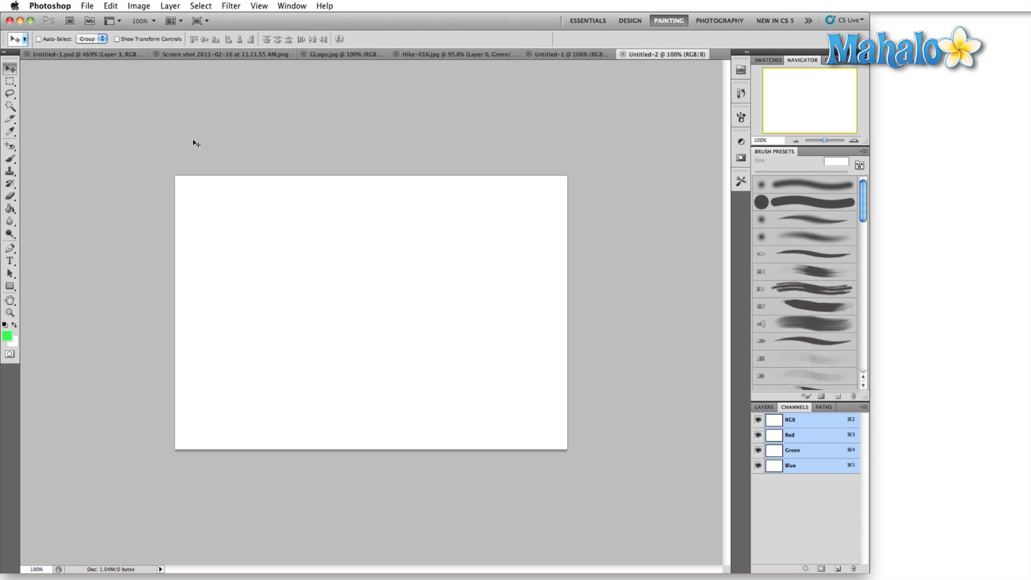
Step: Hide the toolbox and panels with Tab, then reveal the Brush panel from the right edge
key(Tab)
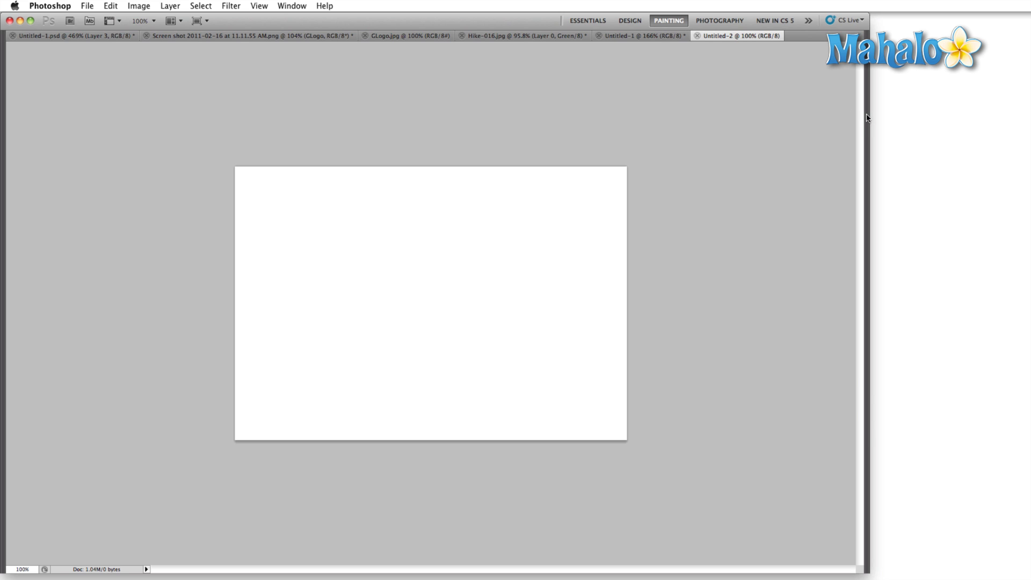
mouse_move(867, 114)
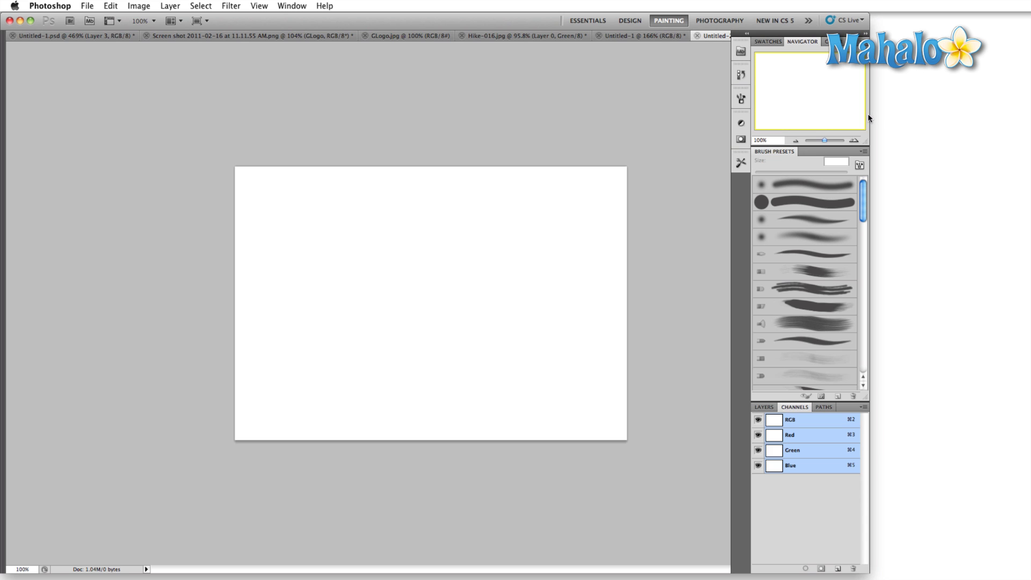
click(741, 99)
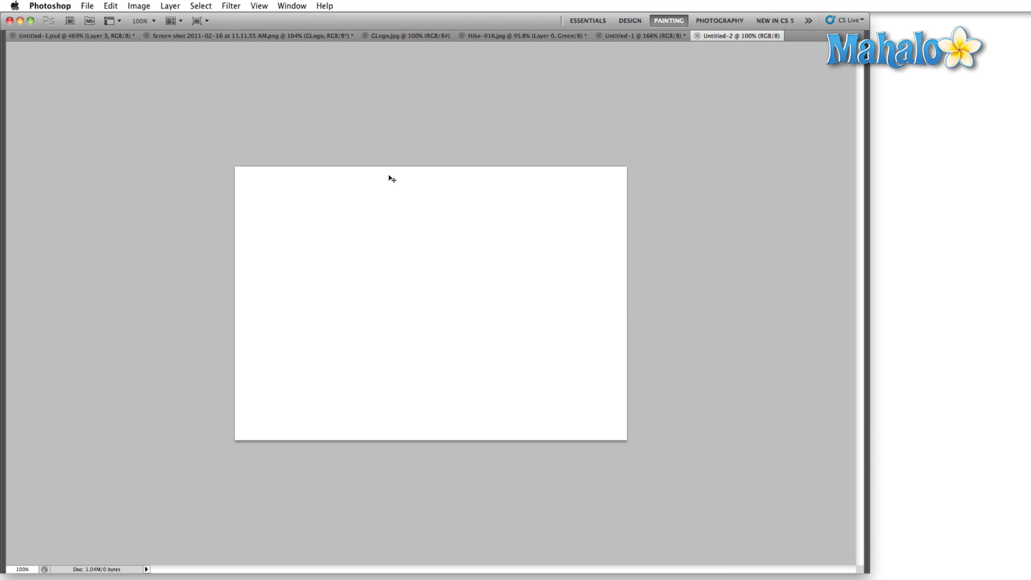
click(56, 6)
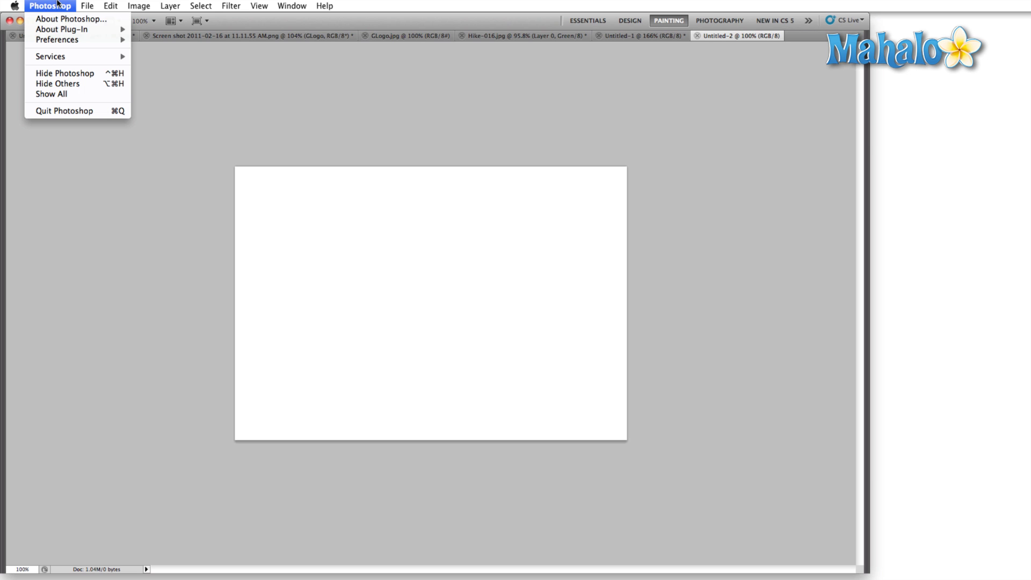
mouse_move(59, 40)
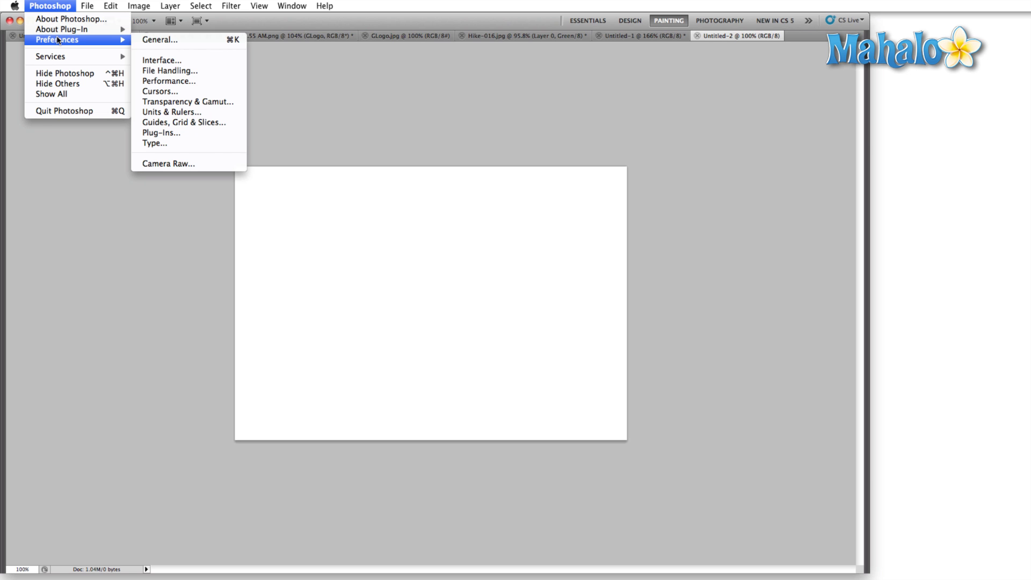
click(181, 59)
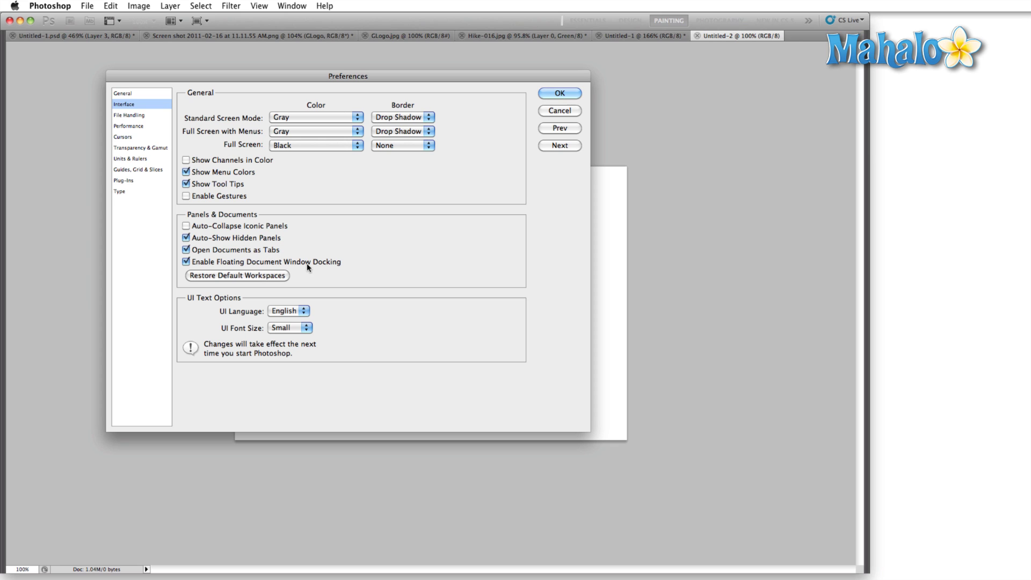
click(559, 93)
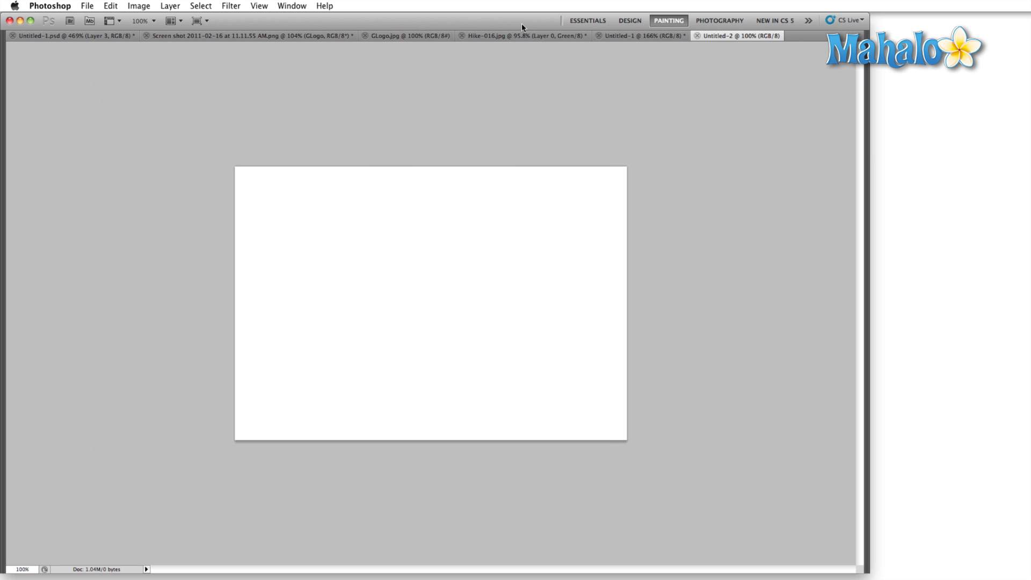
click(520, 35)
Step: Float the Hike-016.jpg image in its own window and move it aside
drag(521, 35, 71, 29)
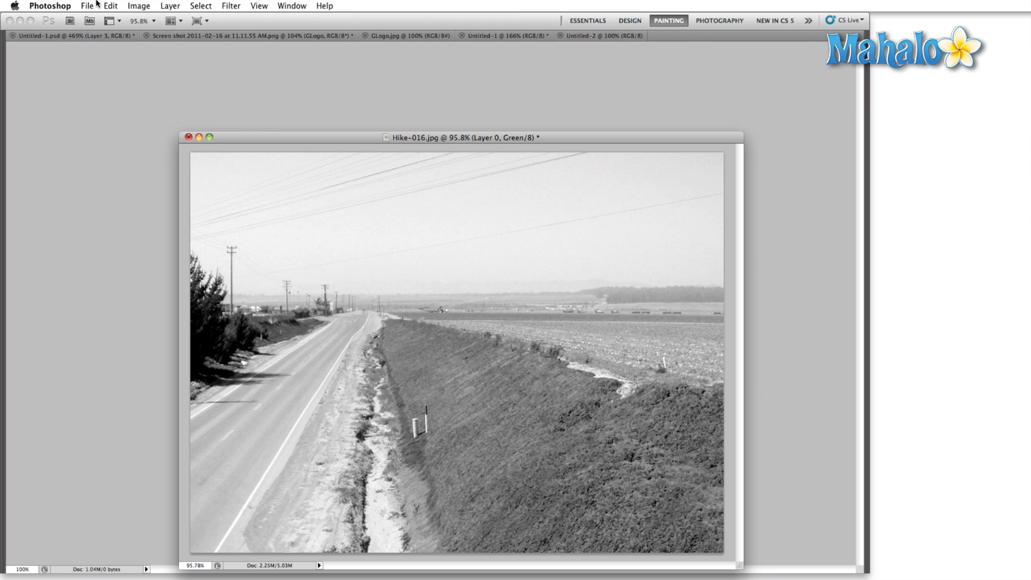
click(61, 6)
mouse_move(63, 43)
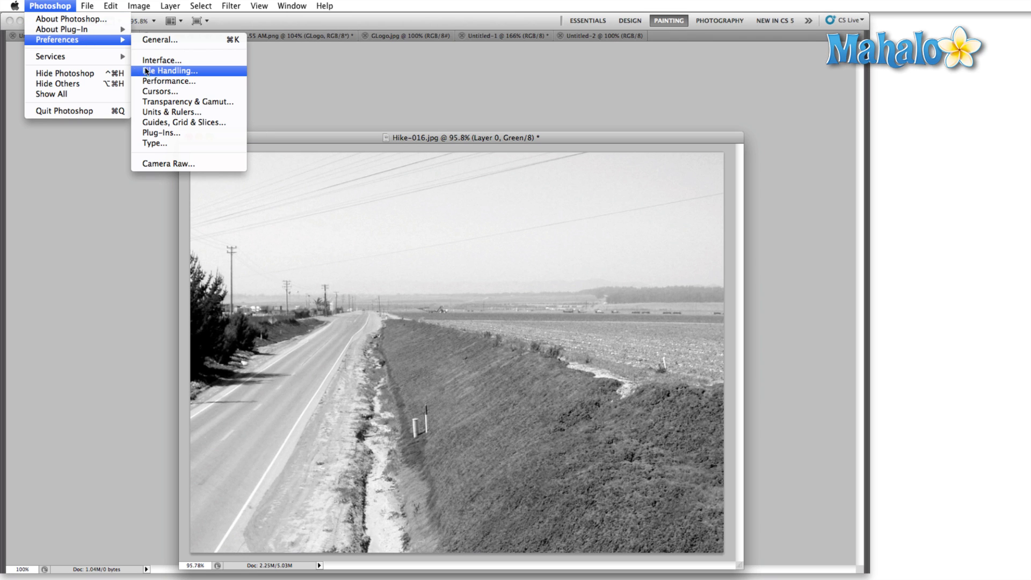
click(161, 60)
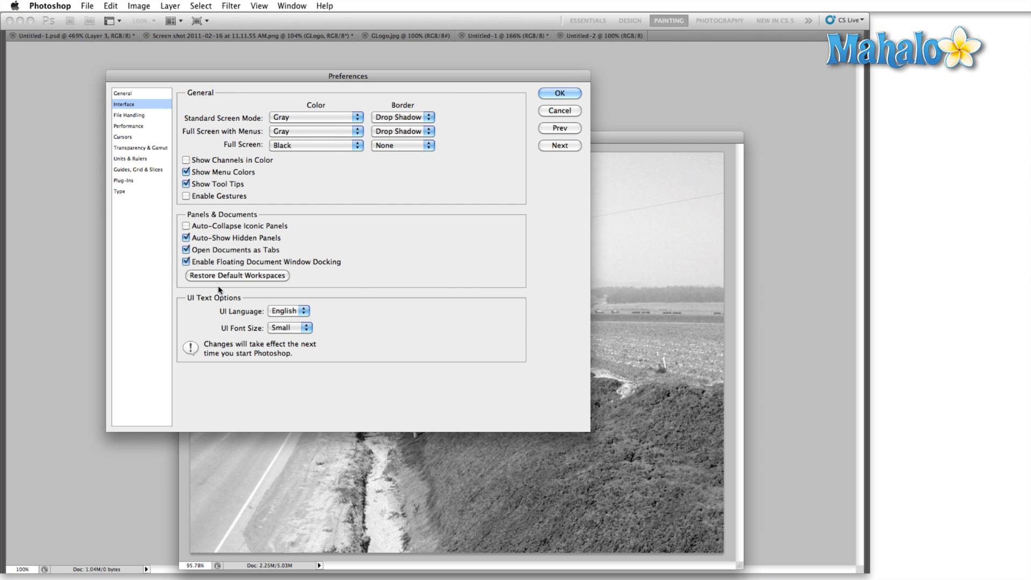
key(Return)
drag(358, 140, 259, 86)
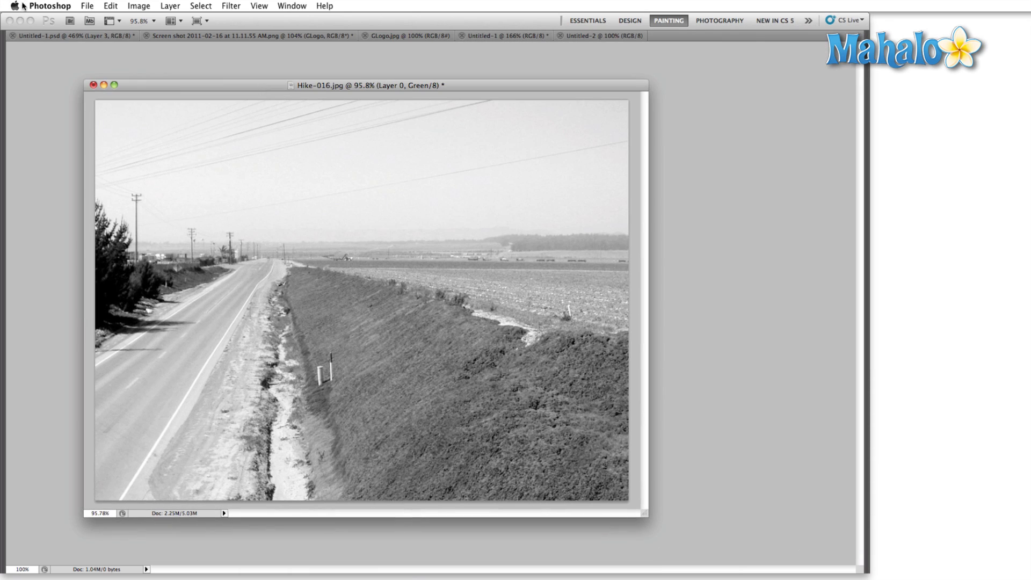
Step: Enable Floating Document Window Docking and dock Hike-016.jpg back into the tab bar
click(56, 6)
mouse_move(63, 39)
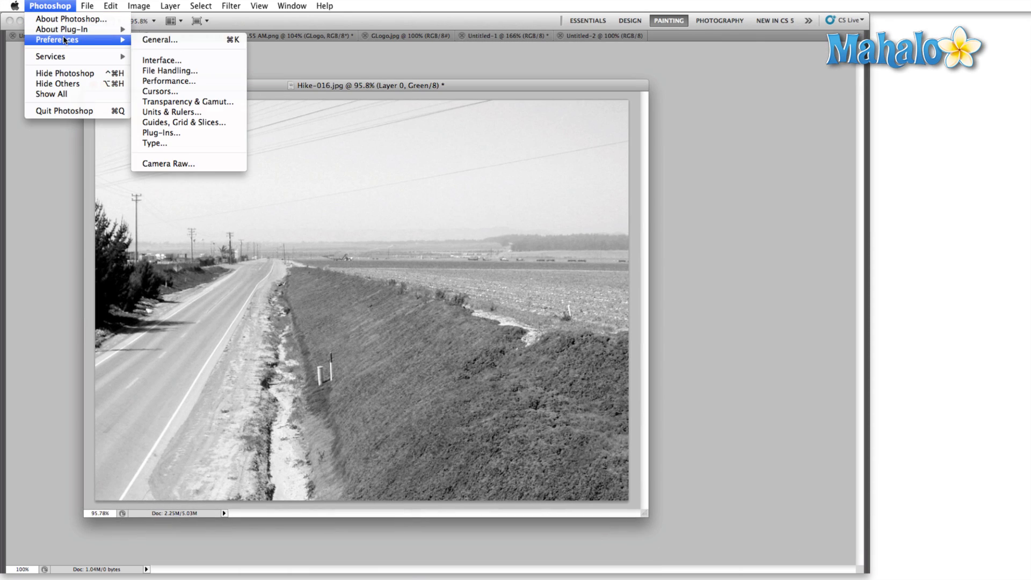
click(152, 60)
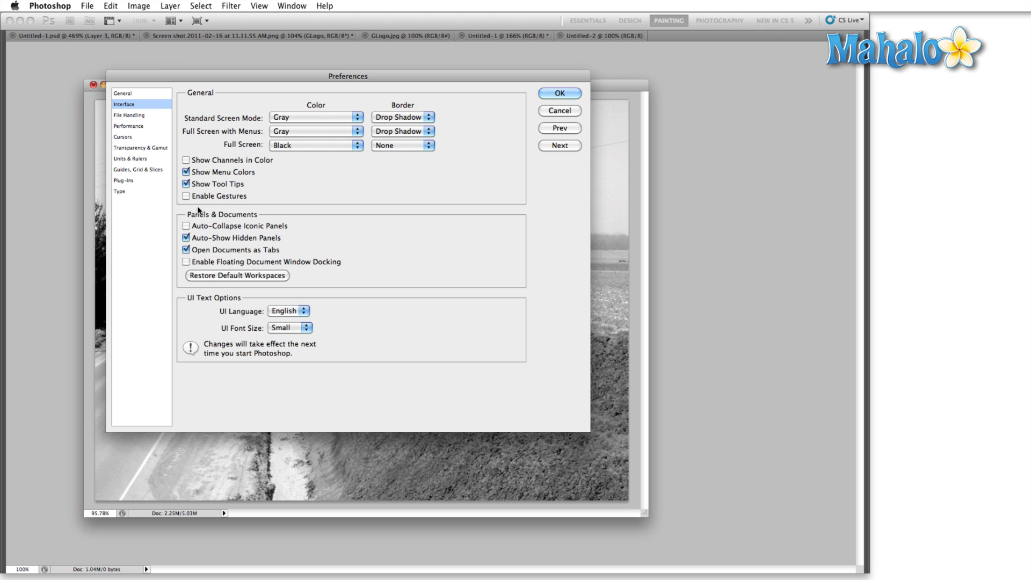
click(186, 262)
click(552, 95)
drag(492, 81, 701, 34)
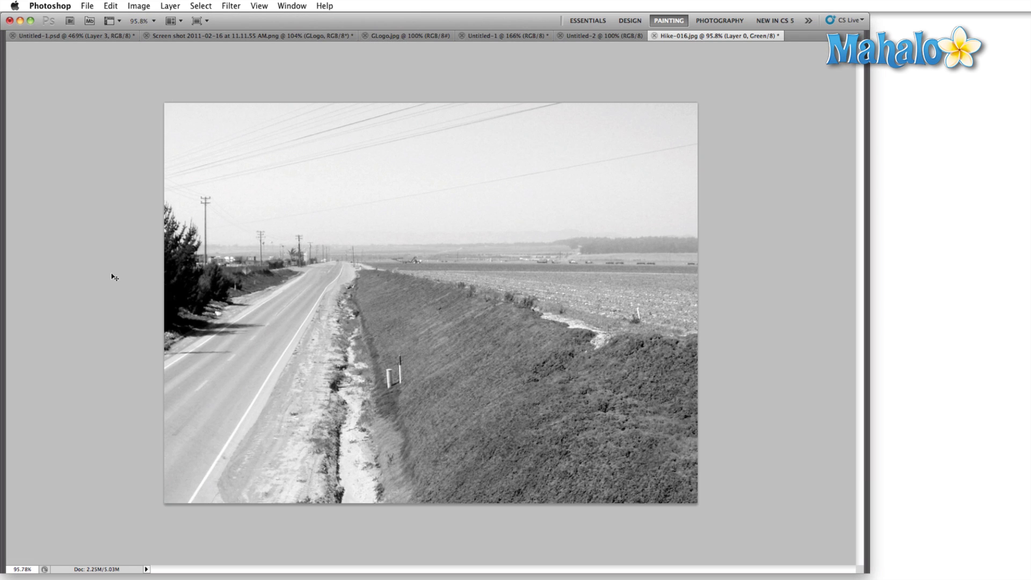
click(66, 7)
Step: Restore Default Workspaces from the Interface preferences, ticking Don't show again in the confirmation alert
mouse_move(57, 43)
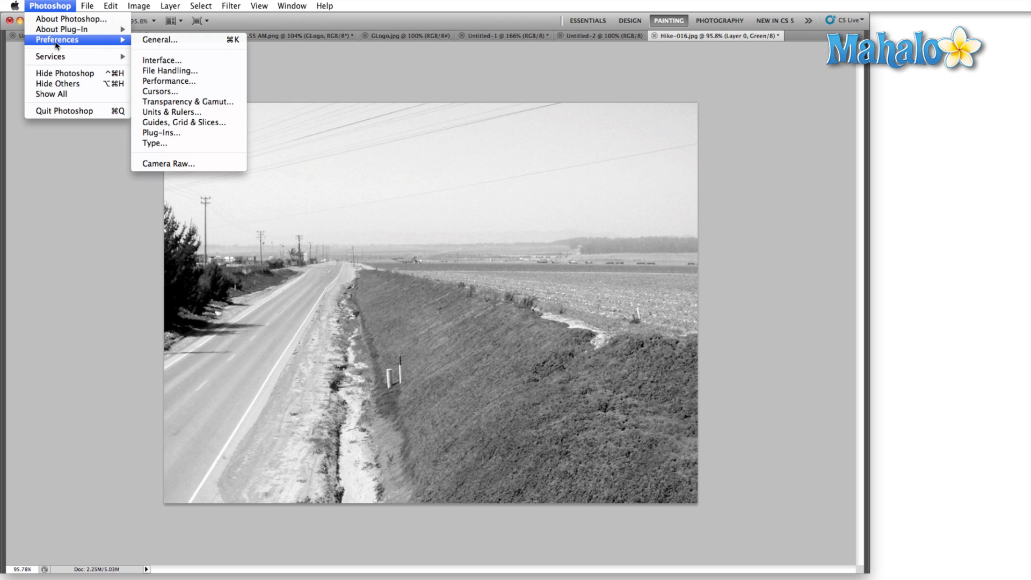
click(167, 60)
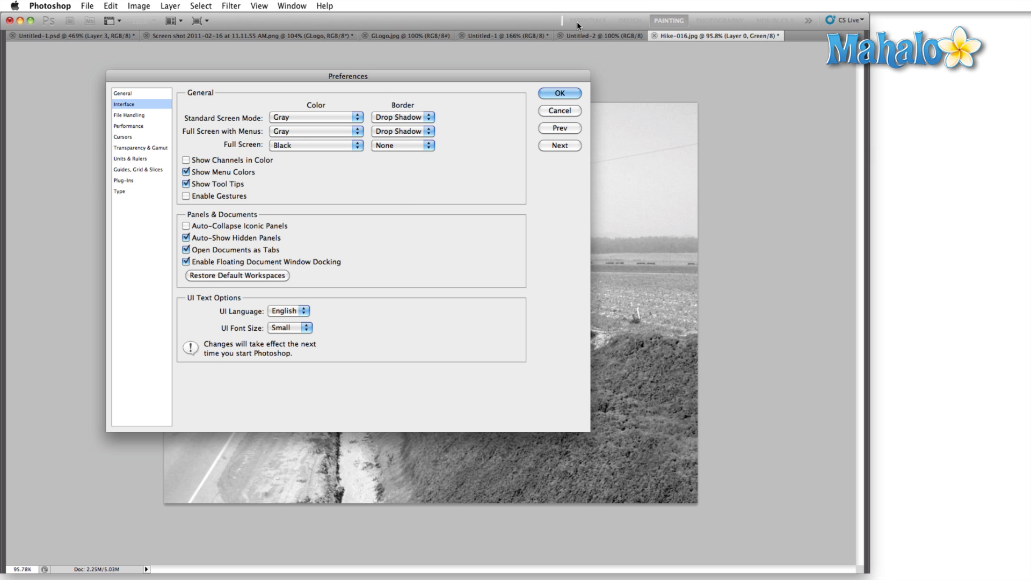
key(Return)
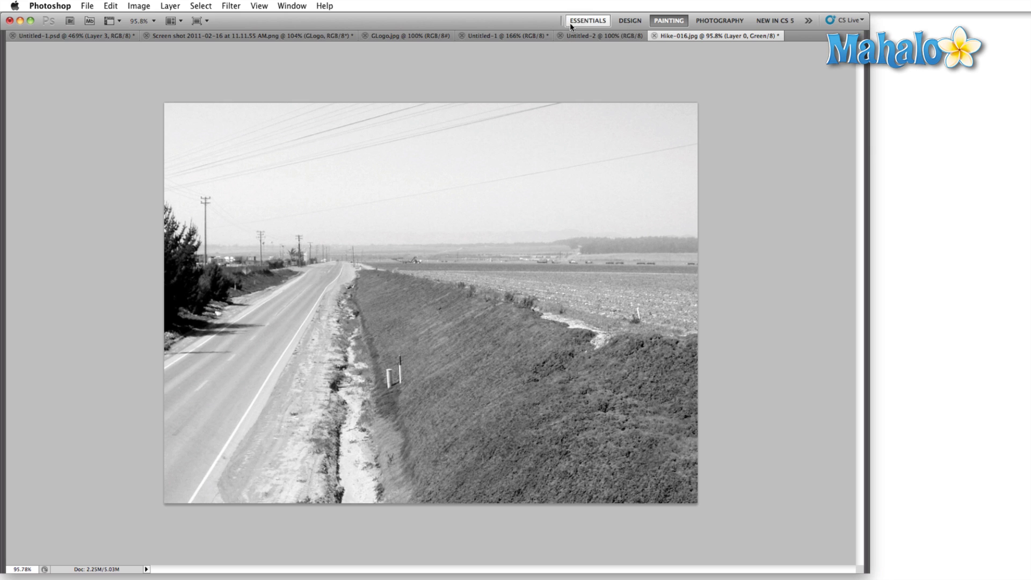
click(37, 5)
mouse_move(54, 40)
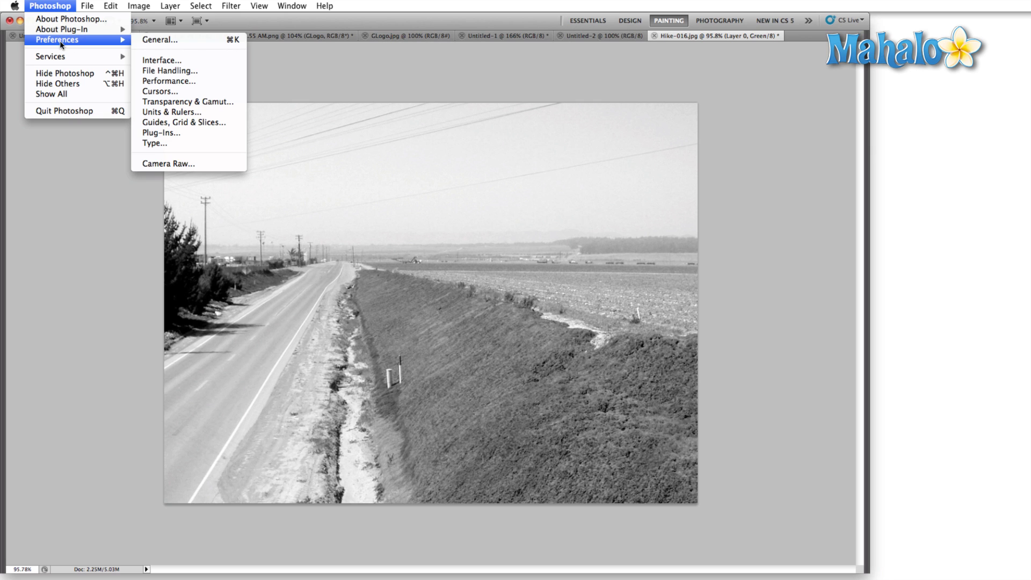
click(150, 57)
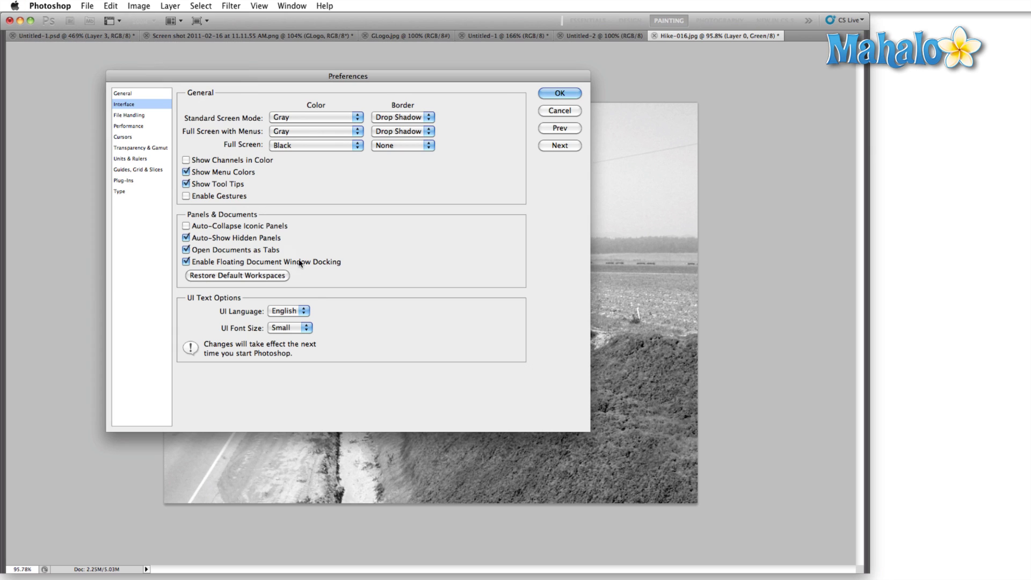
click(244, 276)
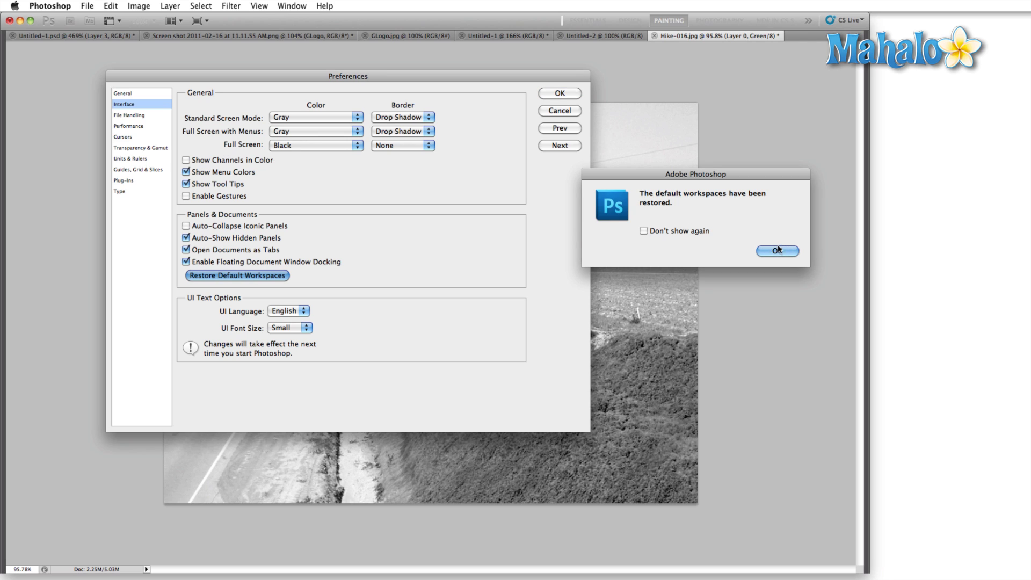
click(643, 230)
click(778, 252)
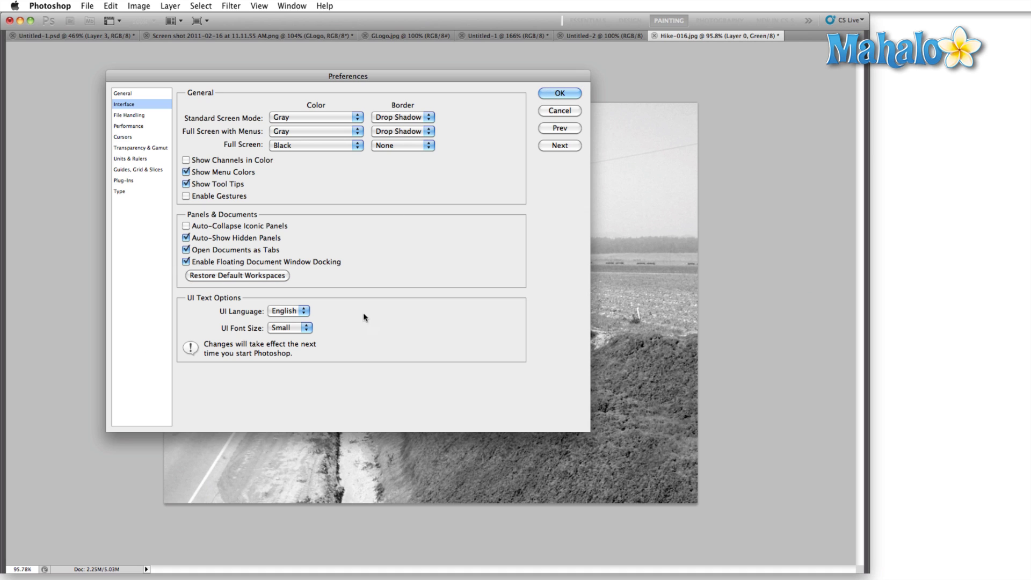
click(306, 311)
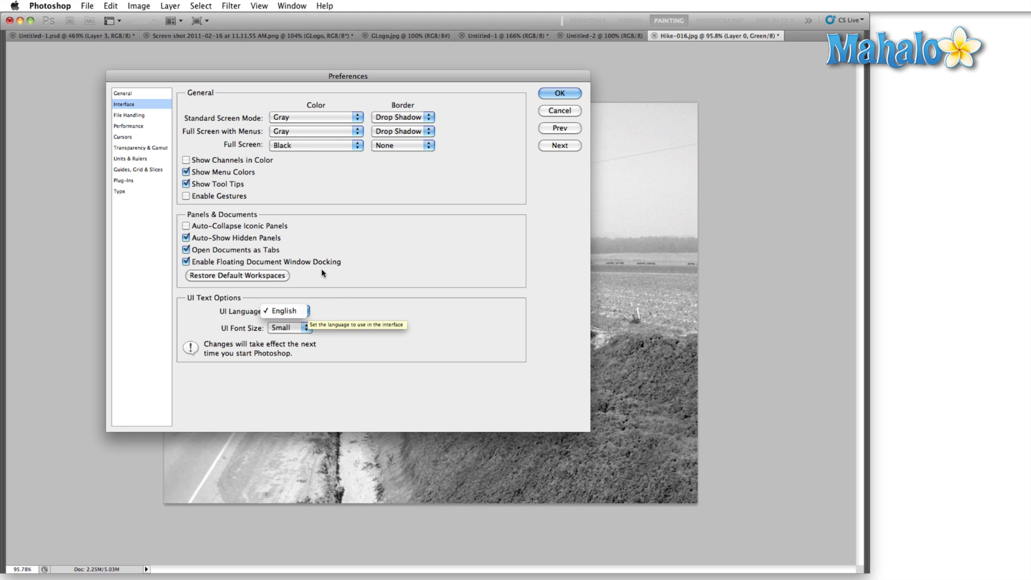
click(308, 279)
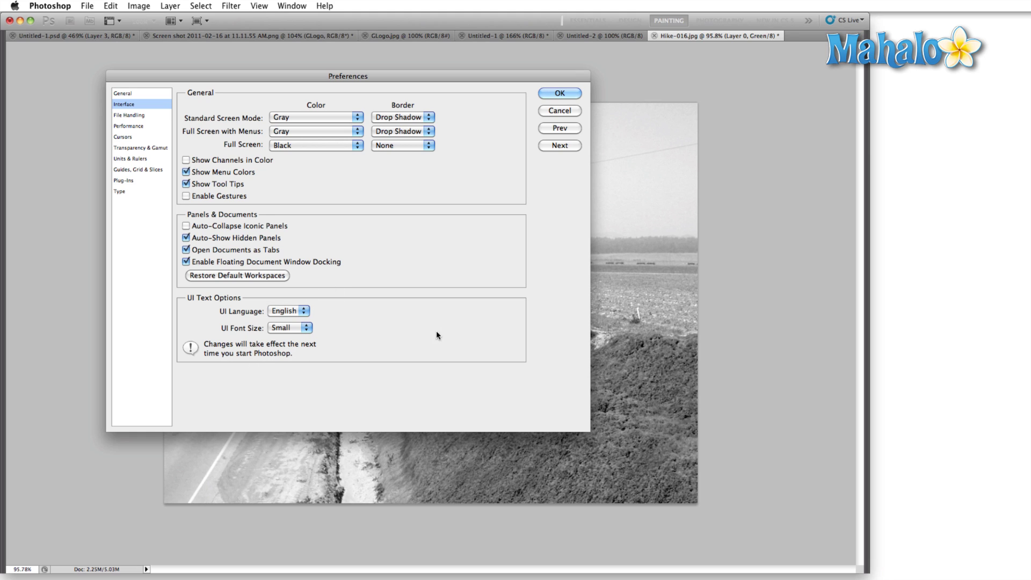
click(308, 329)
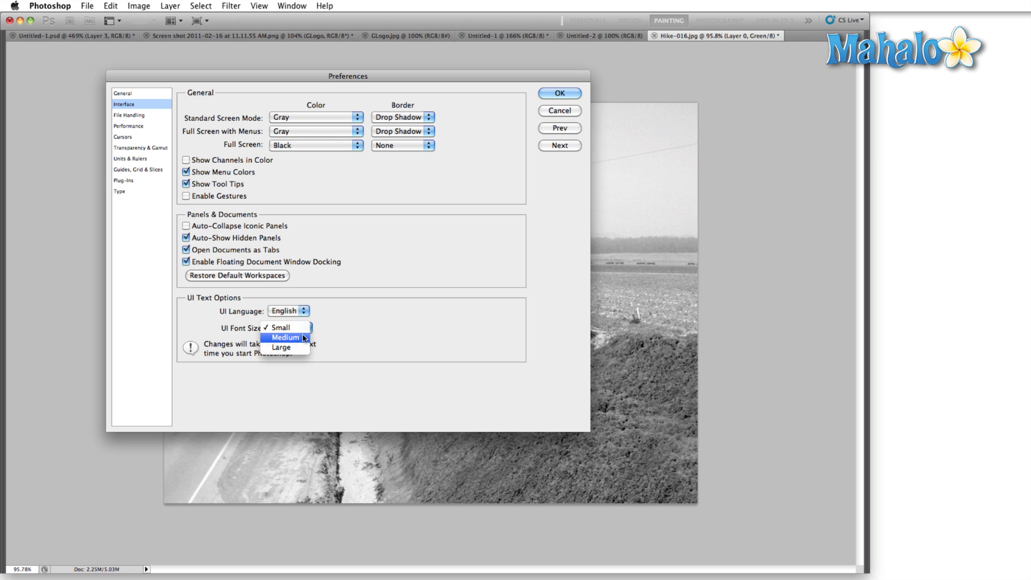
click(301, 328)
click(300, 329)
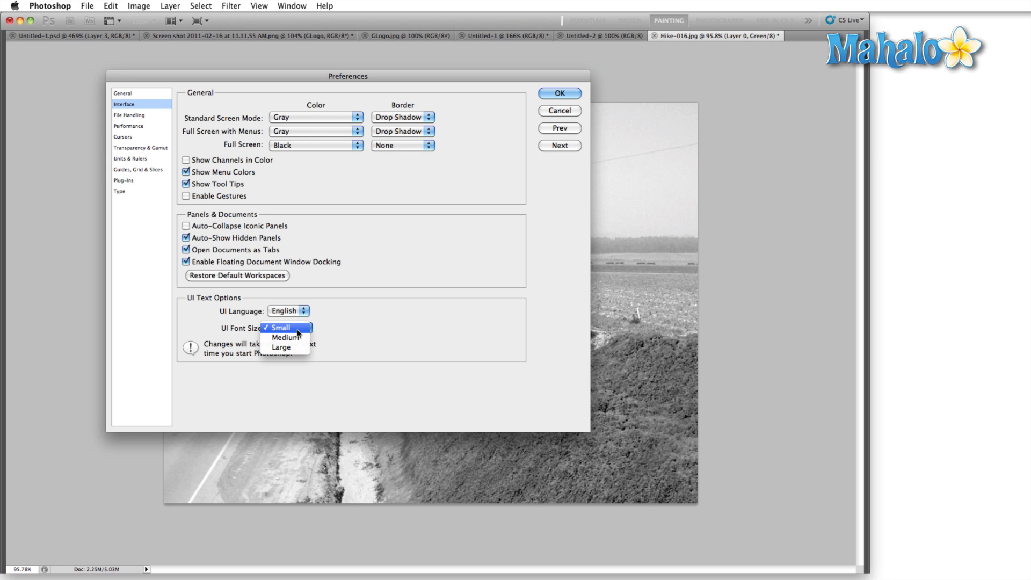
click(298, 330)
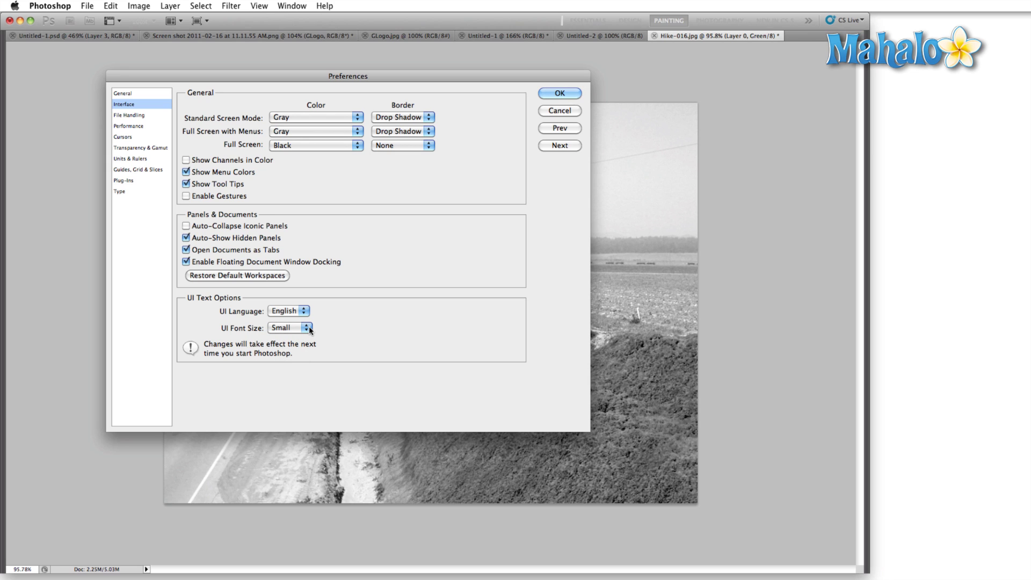
click(309, 329)
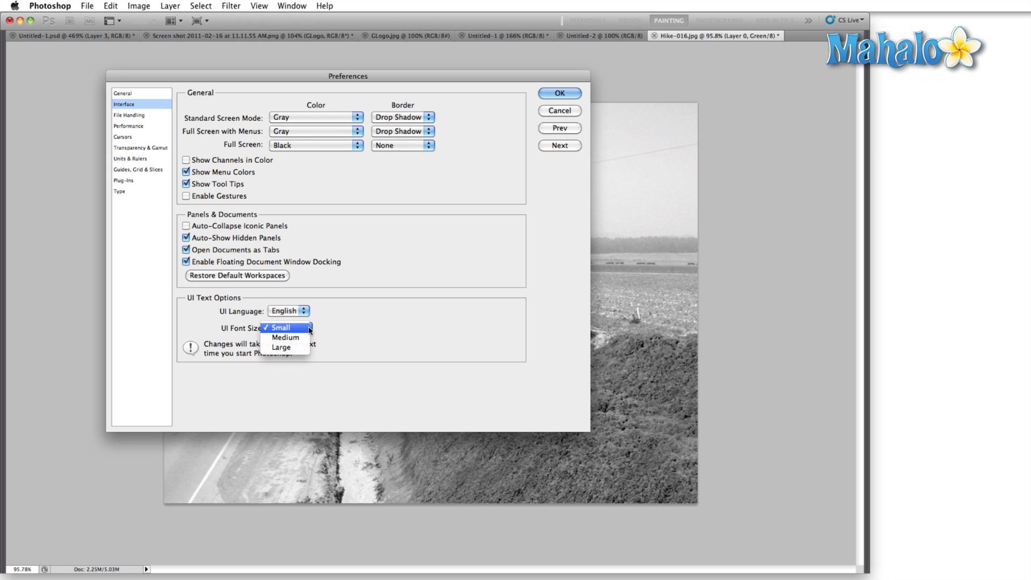
click(285, 346)
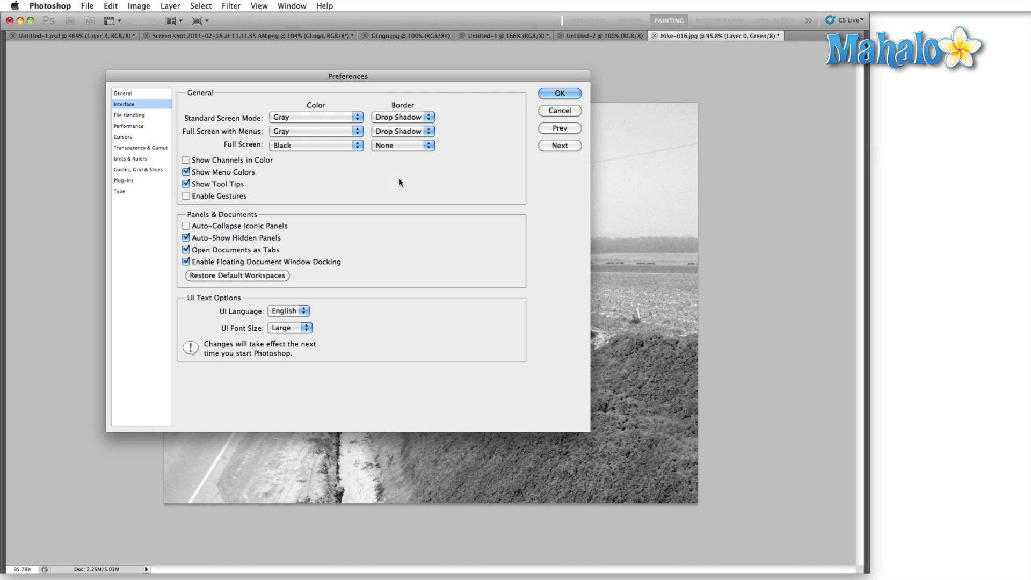
click(301, 327)
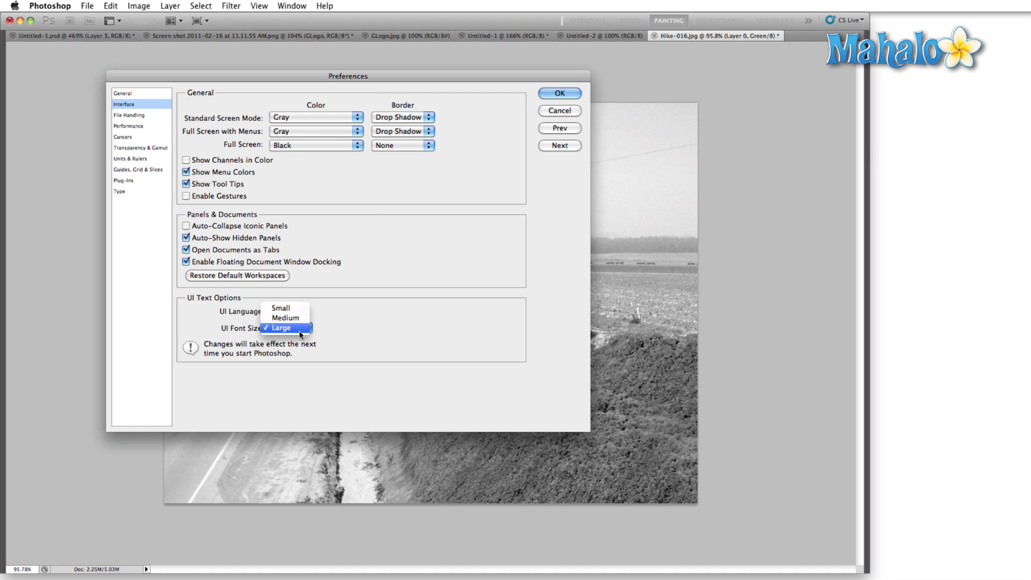
click(283, 308)
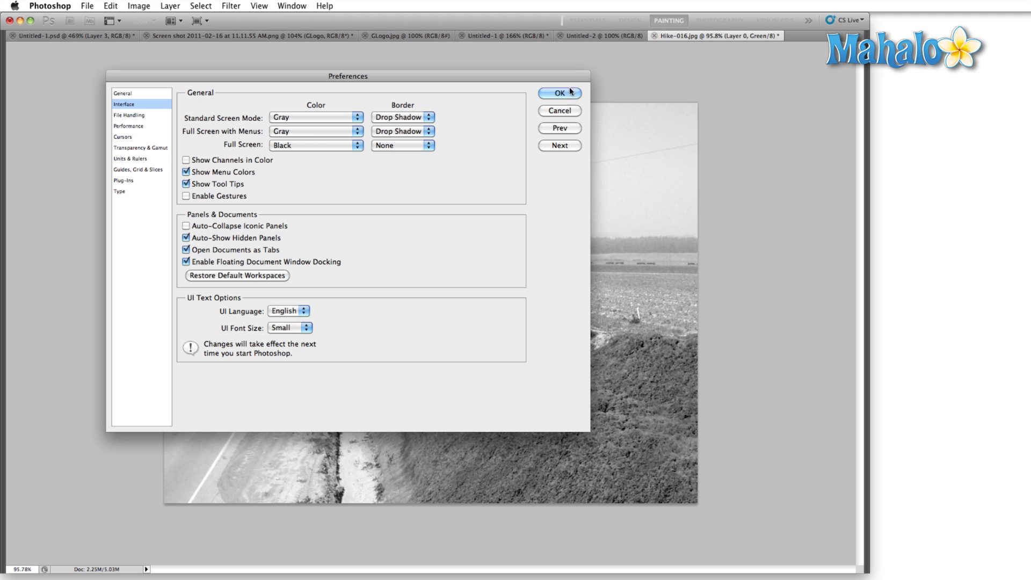